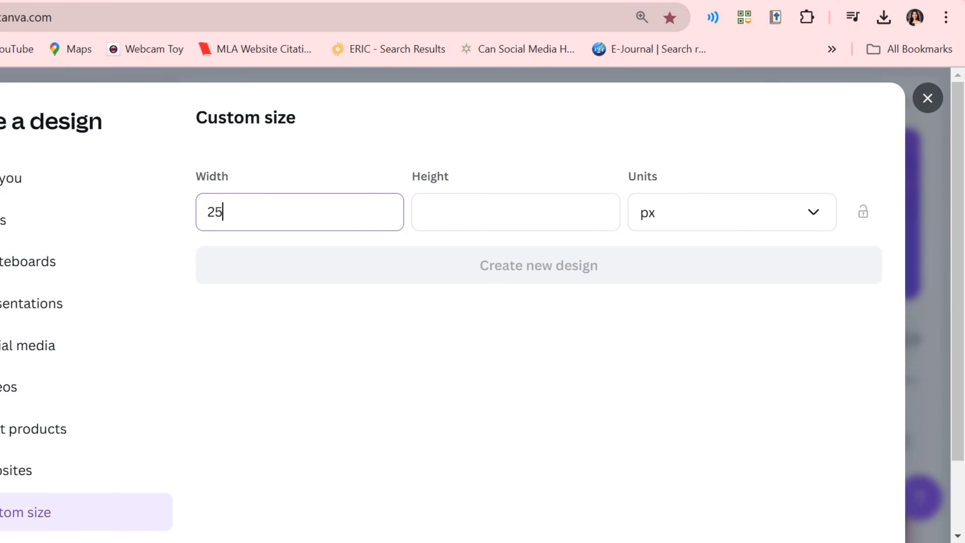
Create a YouTube Banner design measuring 2560 × 1440 px and close its template list
key(Tab)
text(1440)
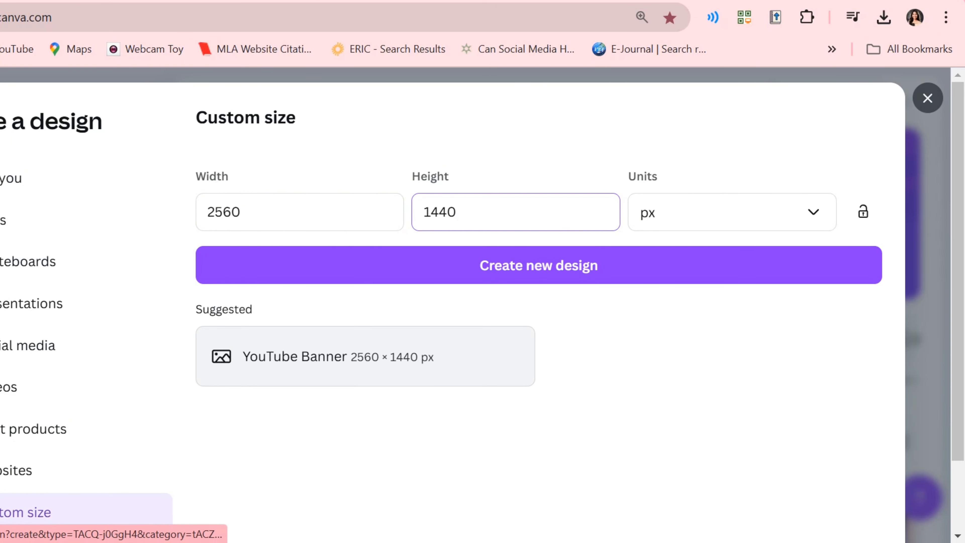
click(365, 356)
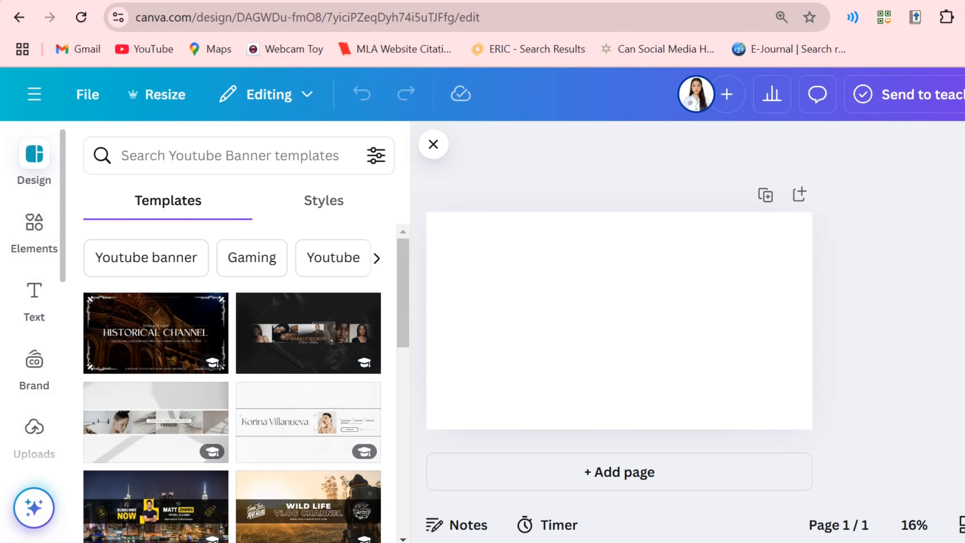
scroll(308, 335, down, 2)
scroll(308, 334, up, 2)
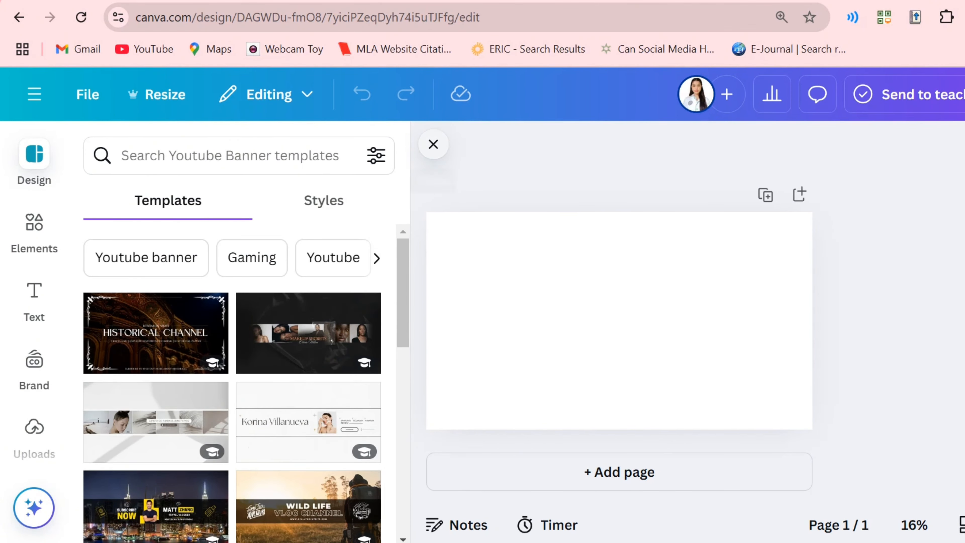
click(433, 144)
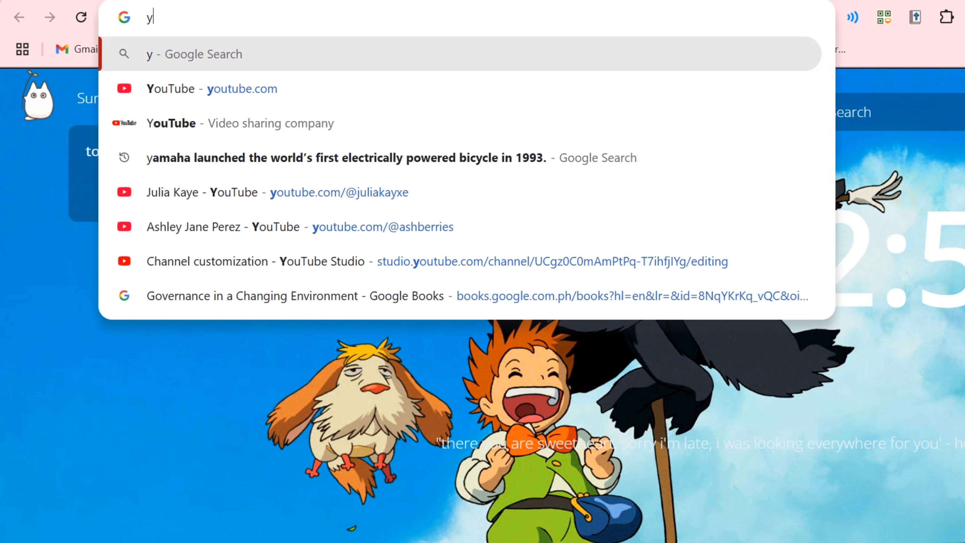
Search Google for "youtube banner template"
text(o)
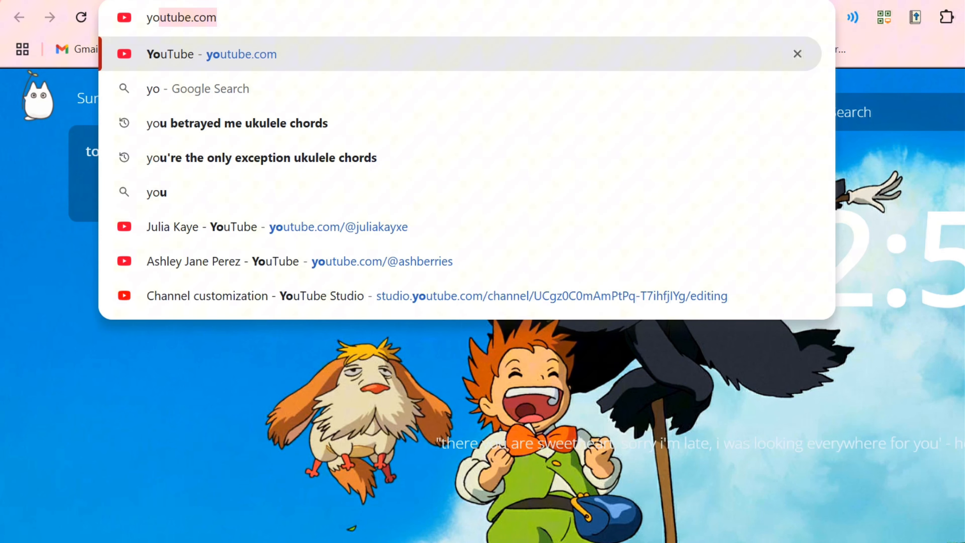
text(utube banner )
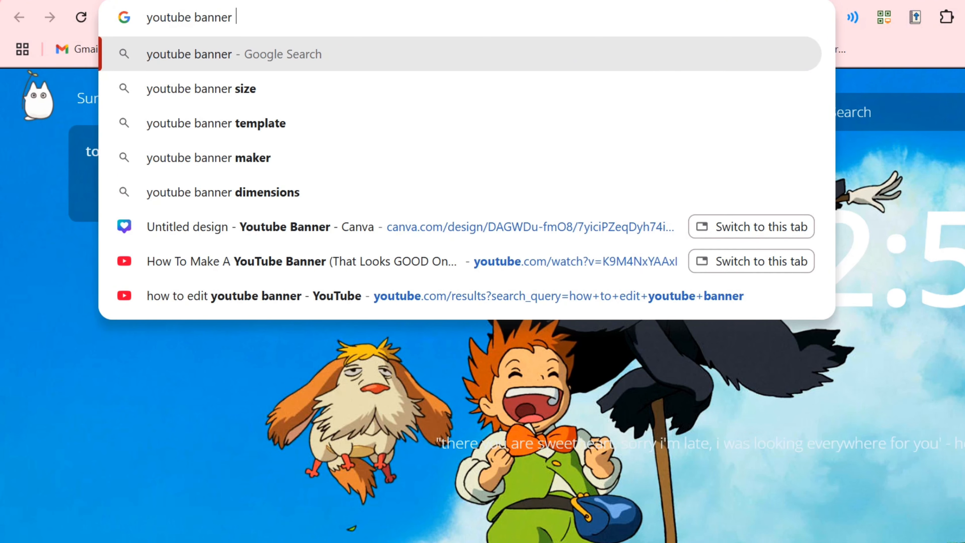
text(template)
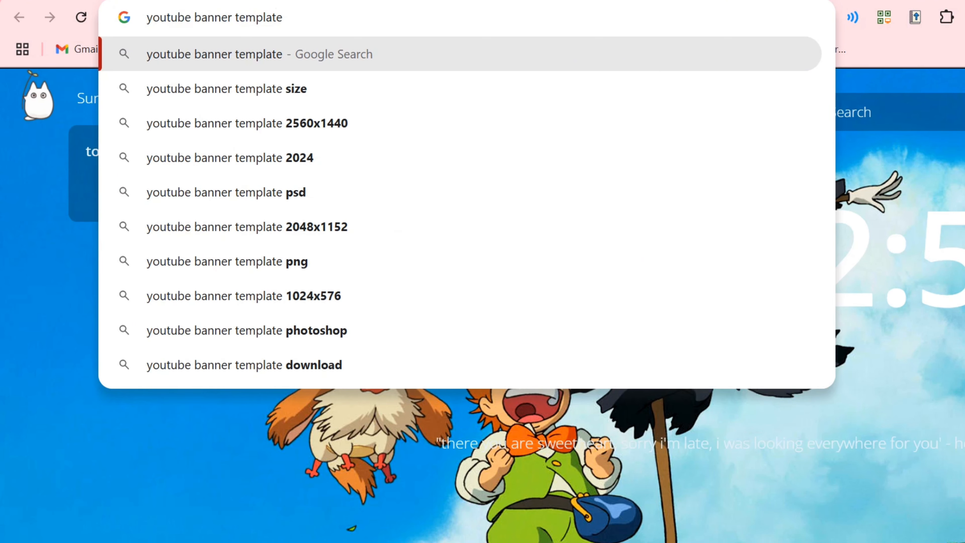
key(Return)
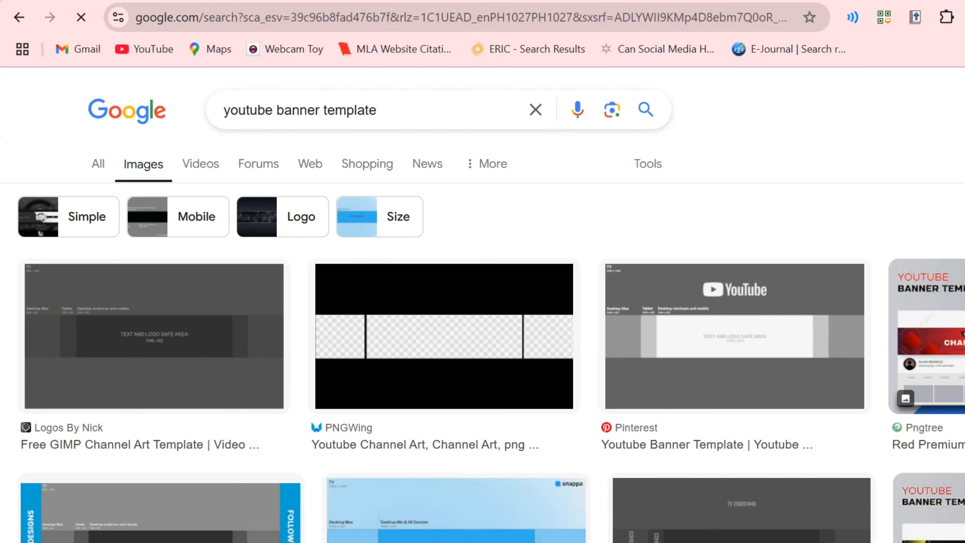
Save the 2,560 × 1,440 Logos By Nick safe-area template image from the Google image results
scroll(733, 335, down, 4)
scroll(733, 334, up, 2)
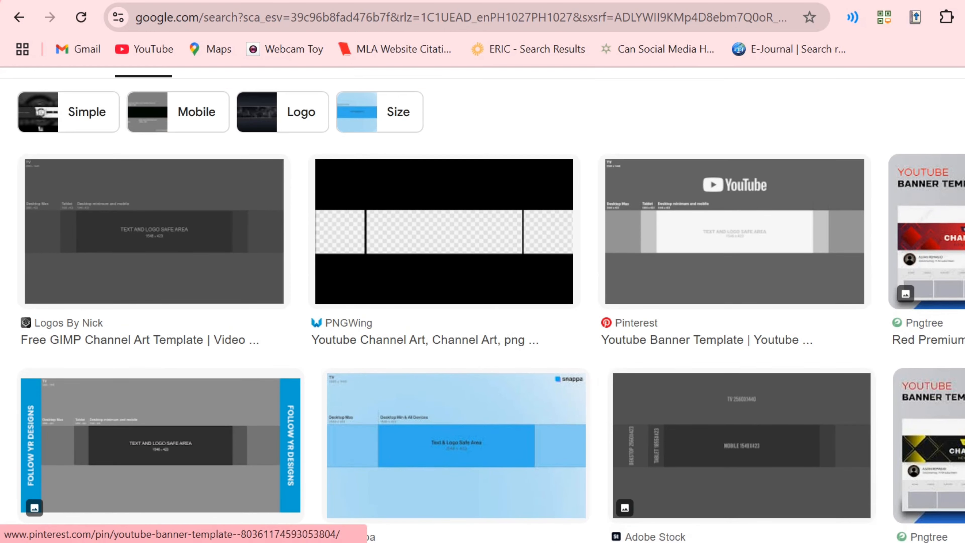
click(154, 231)
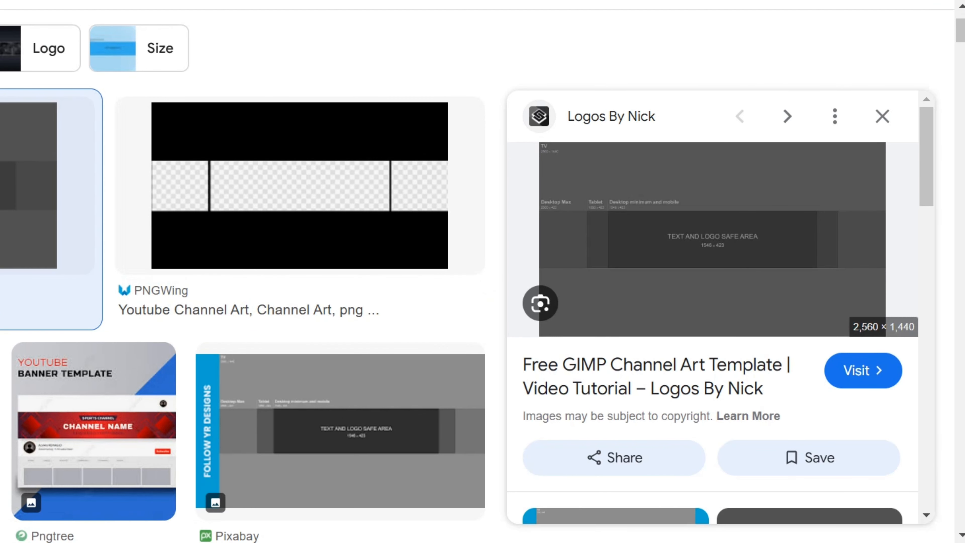
right_click(744, 232)
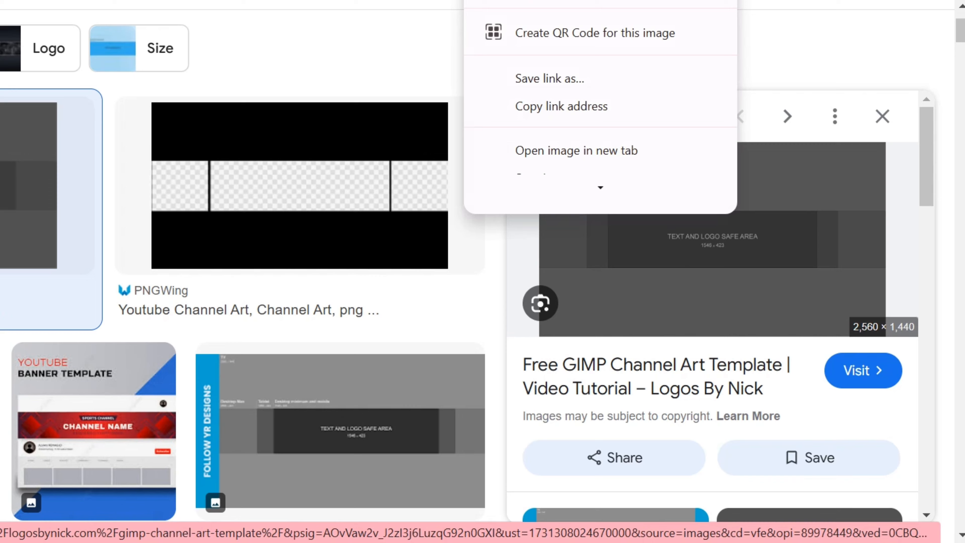
click(555, 57)
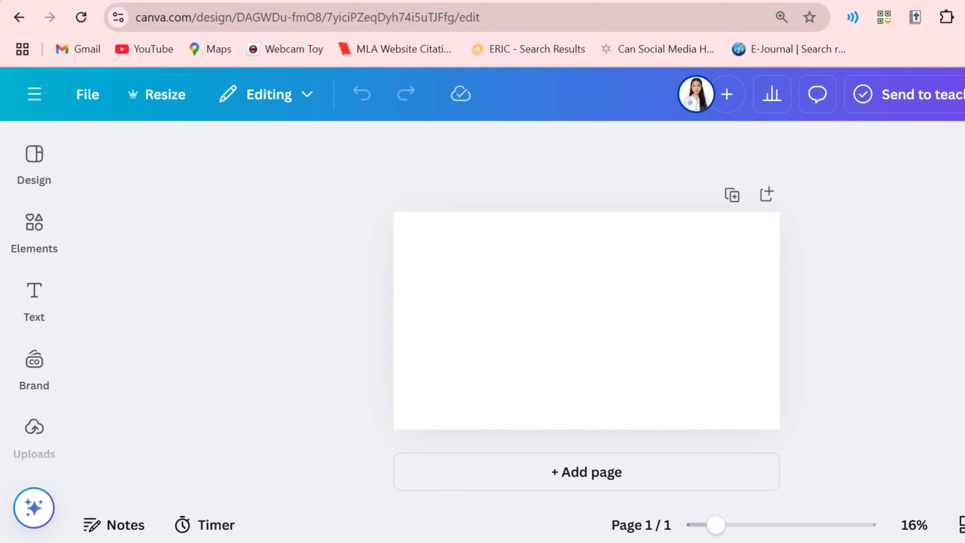
Upload the saved safe-area template image to the Canva banner design and place it on the page
scroll(34, 342, down, 1)
click(35, 330)
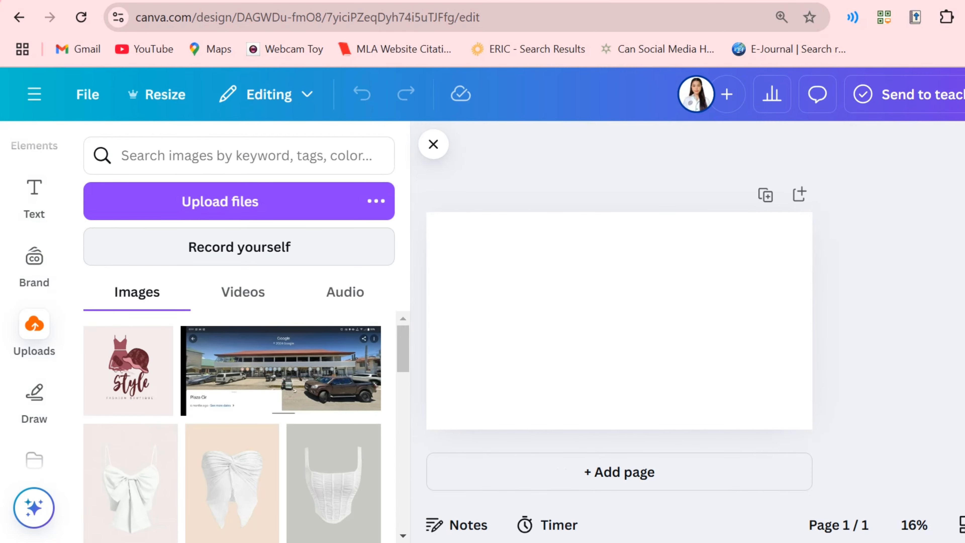
click(220, 201)
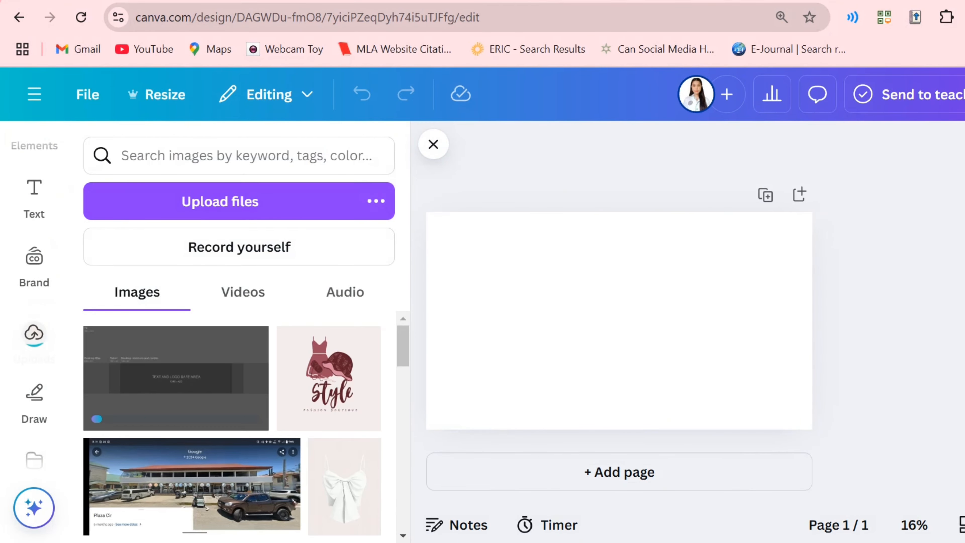
click(433, 143)
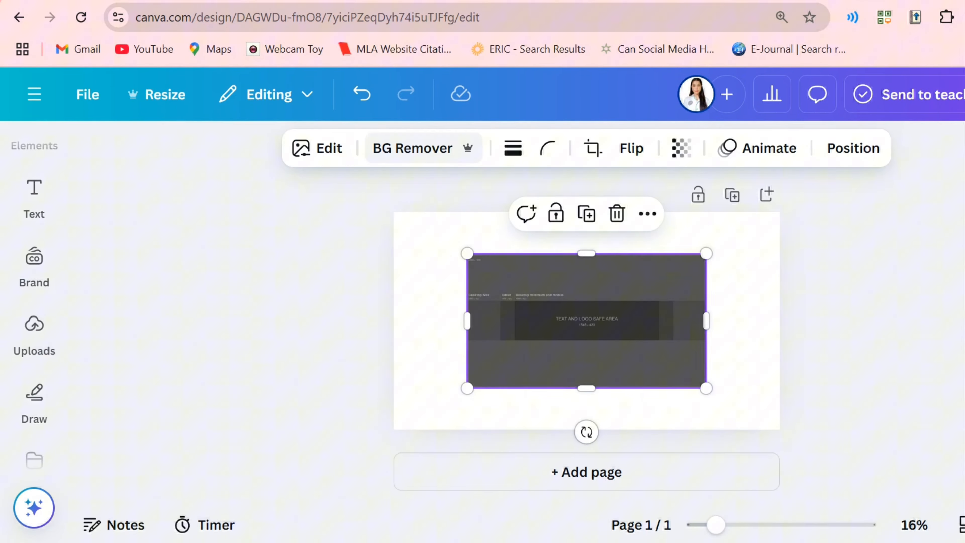
Enlarge the template image to fill the page and crop it to the central band containing the text and logo safe area
drag(467, 253, 394, 212)
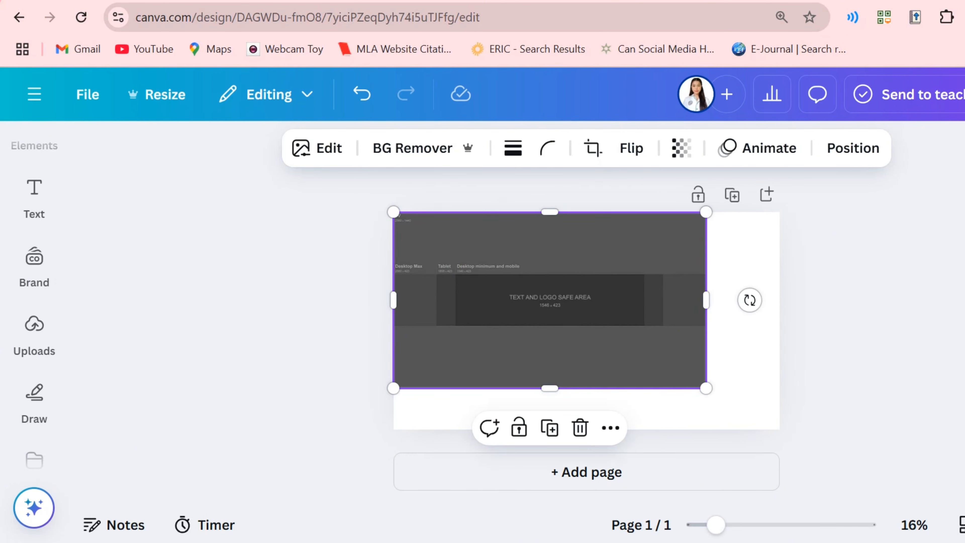
drag(706, 392, 779, 430)
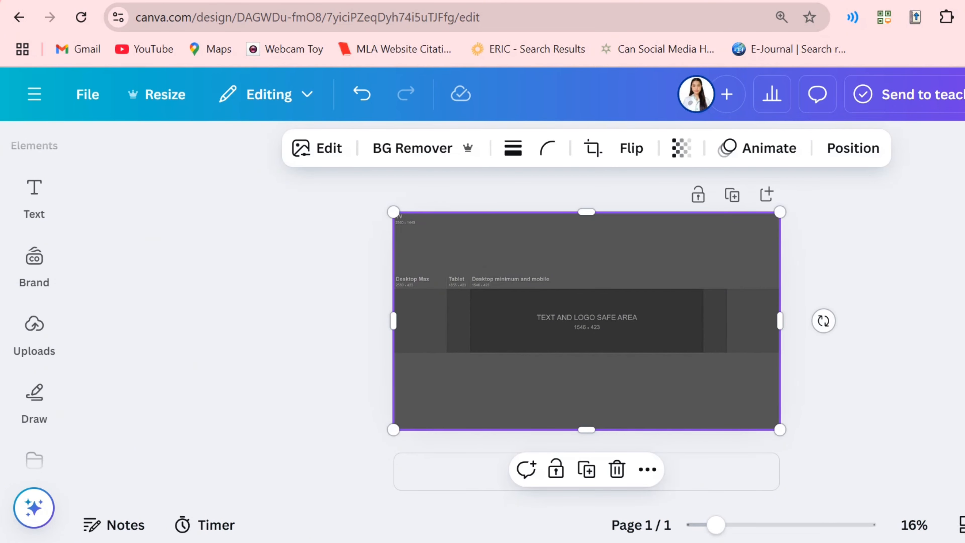
click(592, 149)
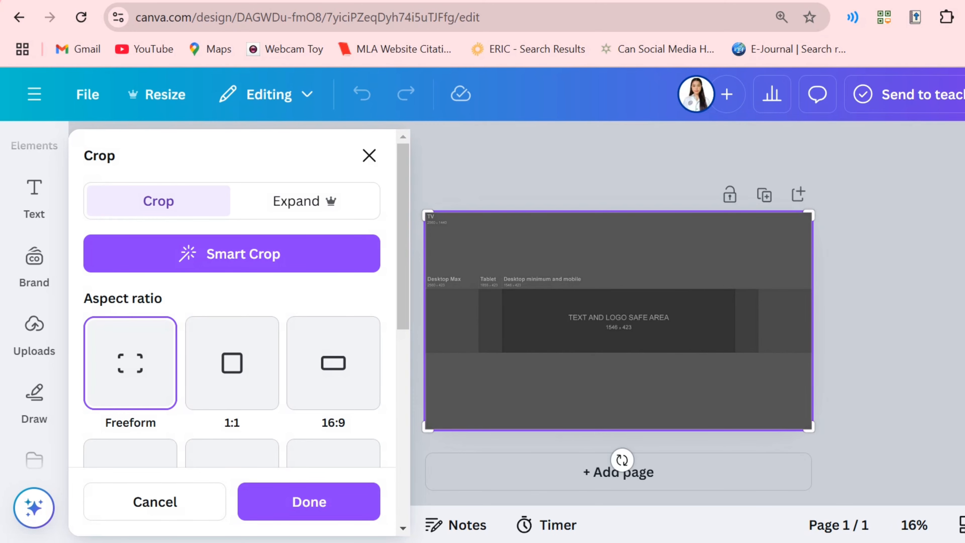
drag(809, 427, 803, 354)
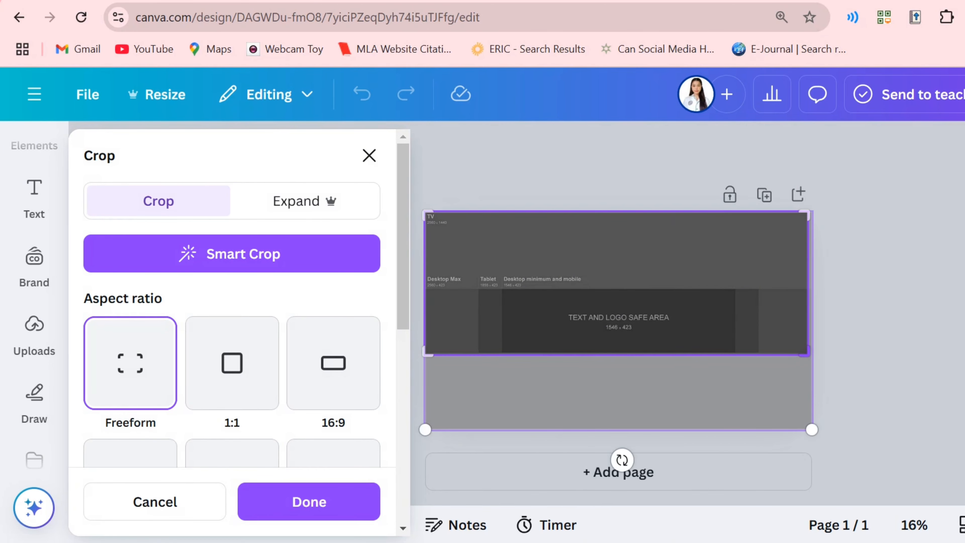
drag(804, 215, 804, 290)
key(Return)
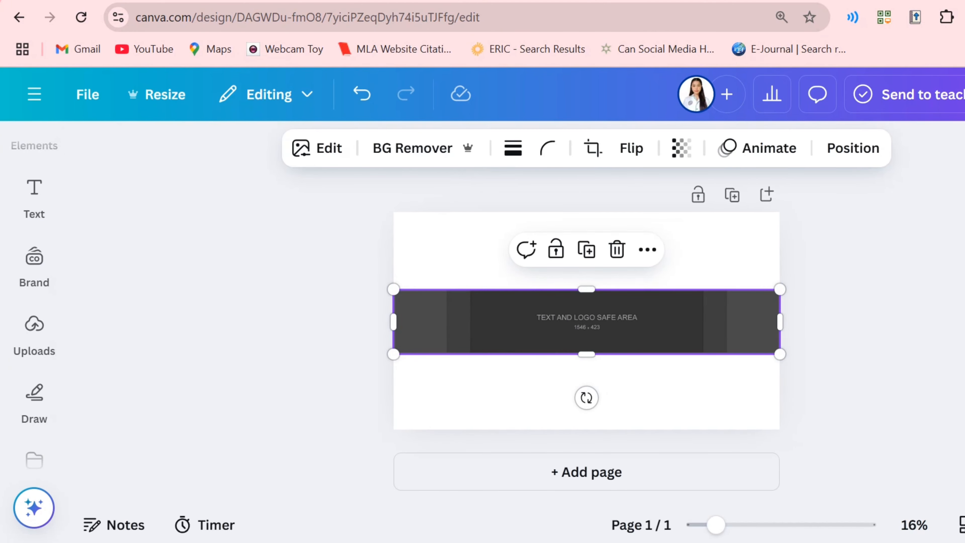
key(Escape)
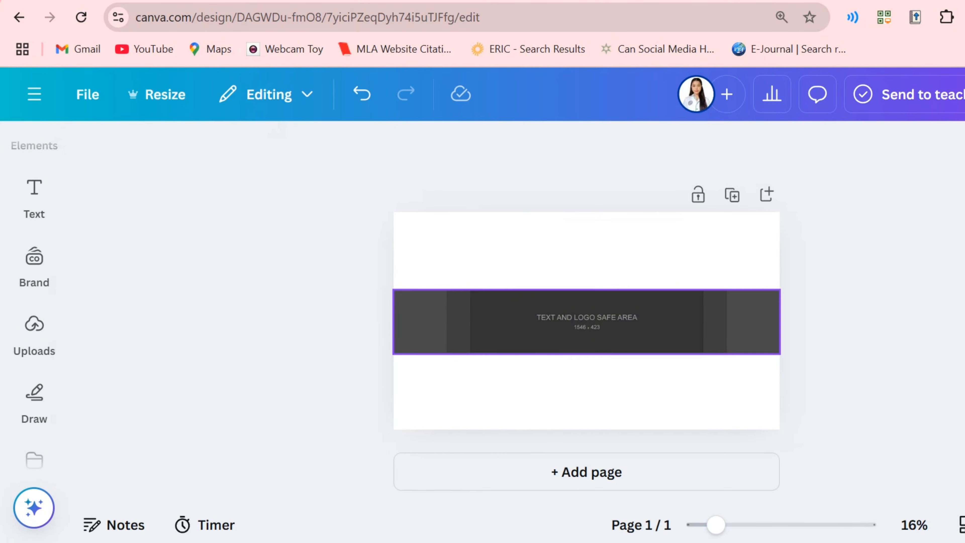
Lock the cropped template band in place
click(586, 321)
click(557, 250)
key(Escape)
Add a square shape to the page and move it above the template band
scroll(34, 251, up, 2)
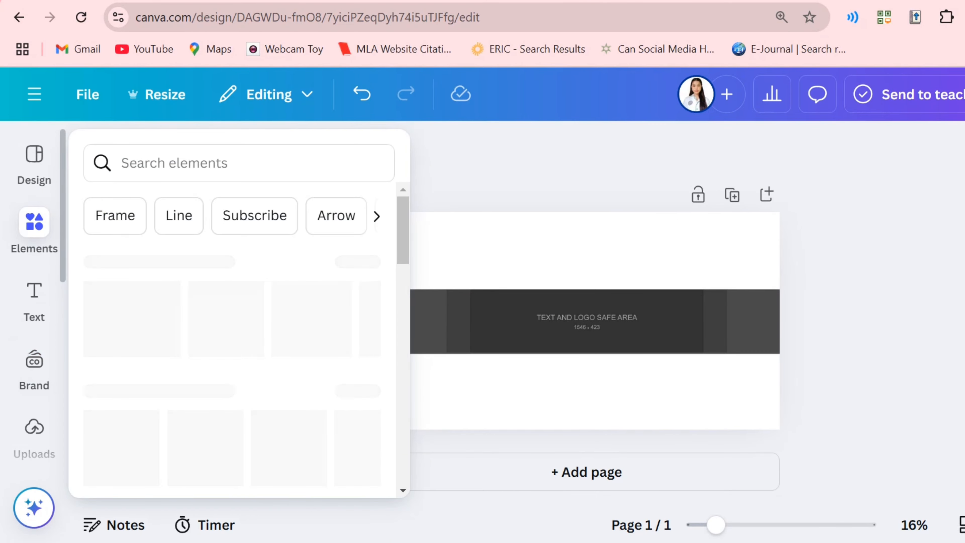
click(34, 230)
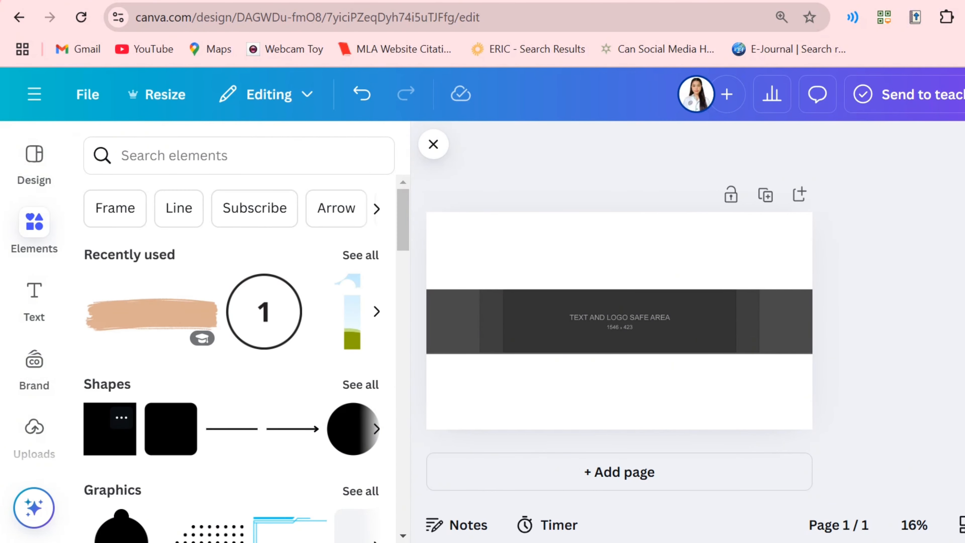
click(110, 428)
drag(619, 320, 561, 245)
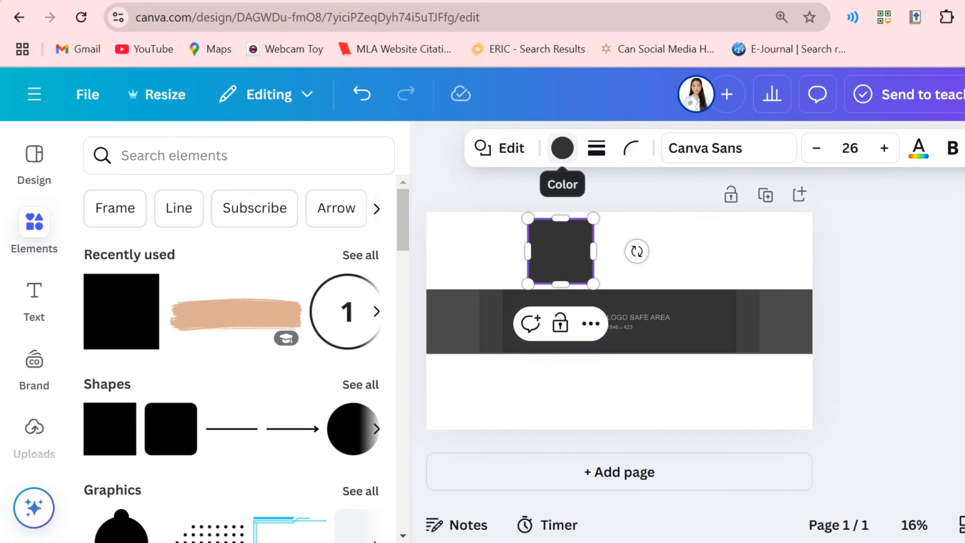
Recolour the square with the tan document colour and align it to the left end of the template band
click(562, 147)
scroll(207, 300, down, 6)
scroll(206, 300, down, 2)
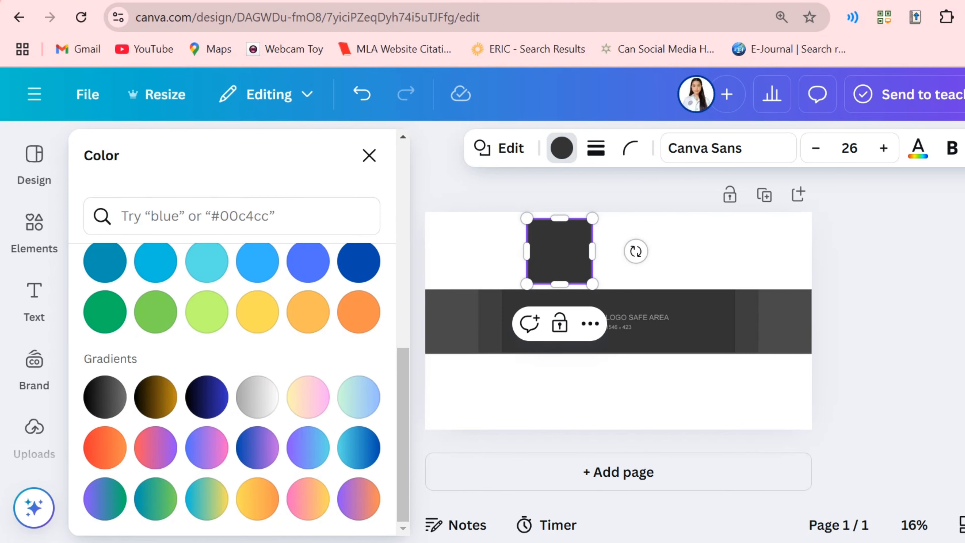
scroll(206, 300, up, 10)
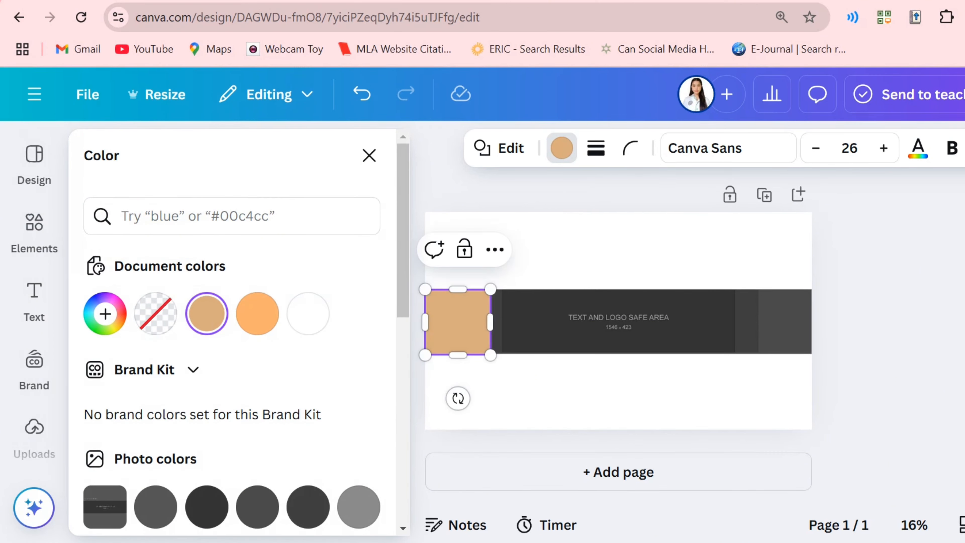
key(Escape)
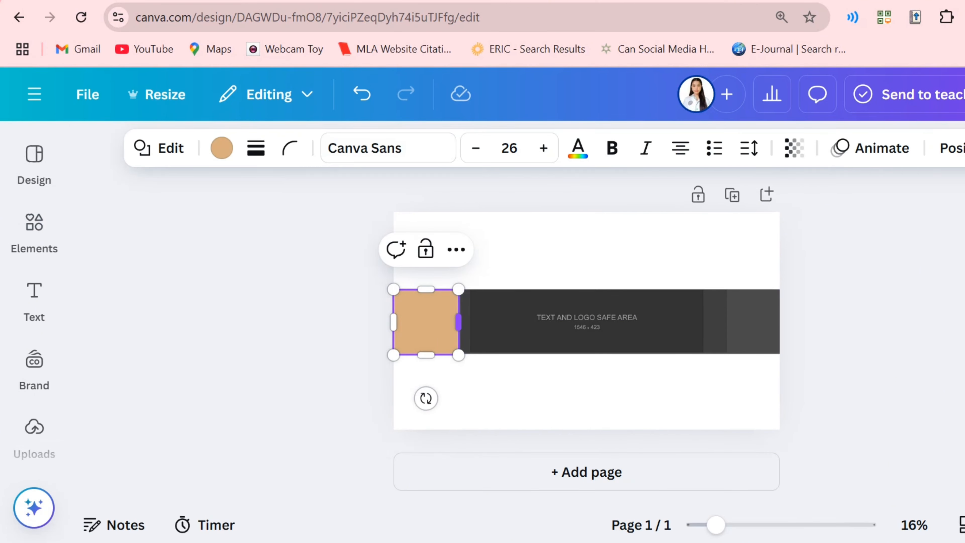
Stretch the tan square across the full page width and send it behind the template band
drag(458, 321, 779, 321)
scroll(586, 321, down, 3)
scroll(586, 321, up, 5)
key(ctrl+[)
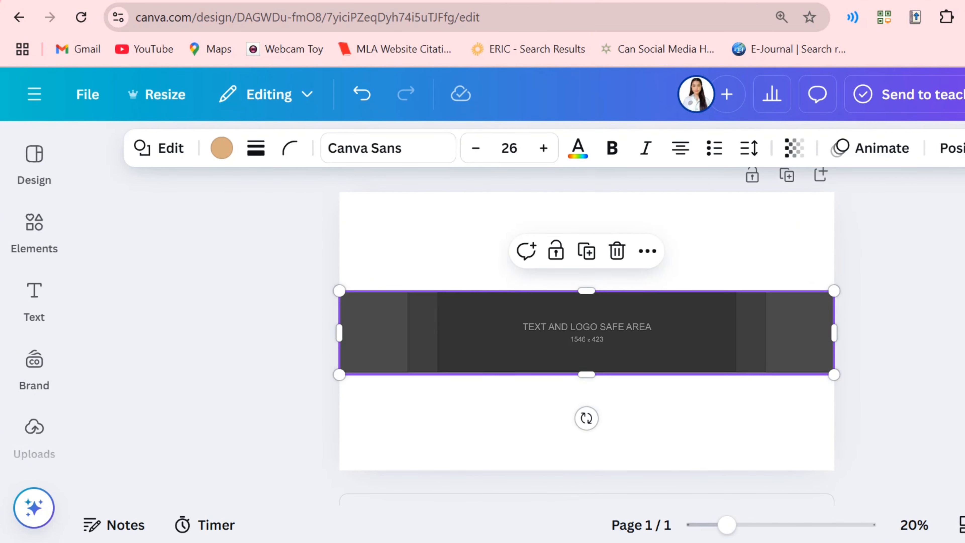
Unlock the template band and delete it, leaving only the tan rectangle on the page
click(586, 332)
click(603, 250)
click(603, 251)
click(617, 251)
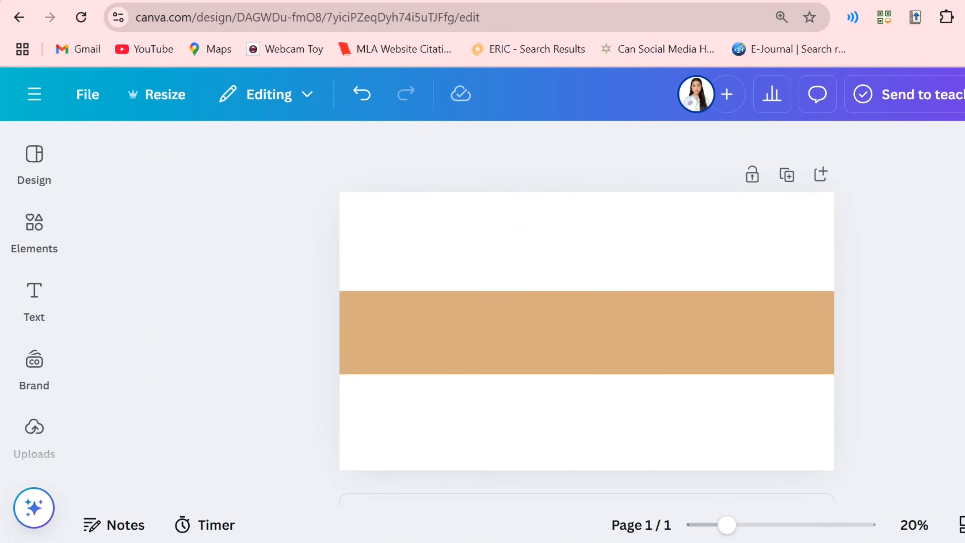
Lock the tan rectangle in place
click(587, 332)
click(555, 251)
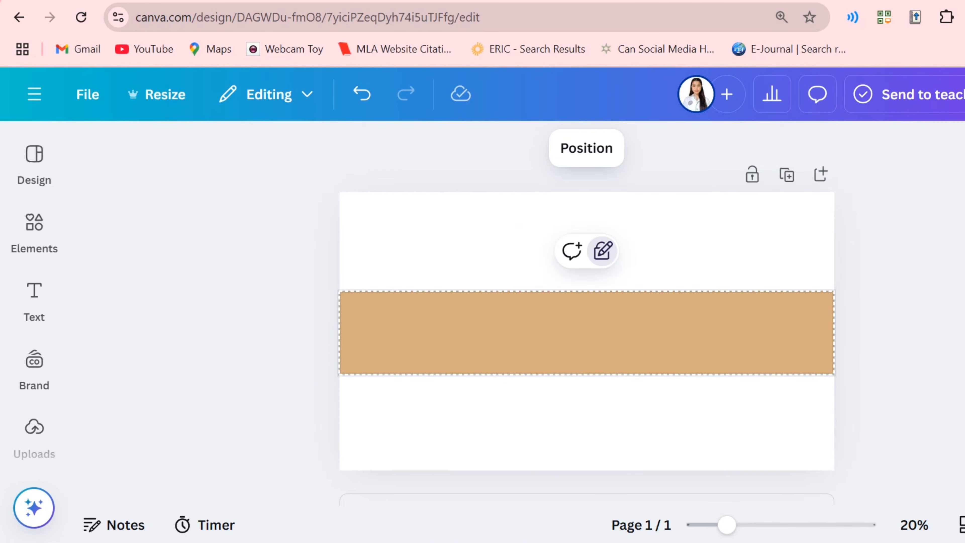
key(Escape)
Search the element graphics for "fade" and add a white fade graphic to the page
mouse_move(34, 232)
click(237, 162)
text(fade)
key(Return)
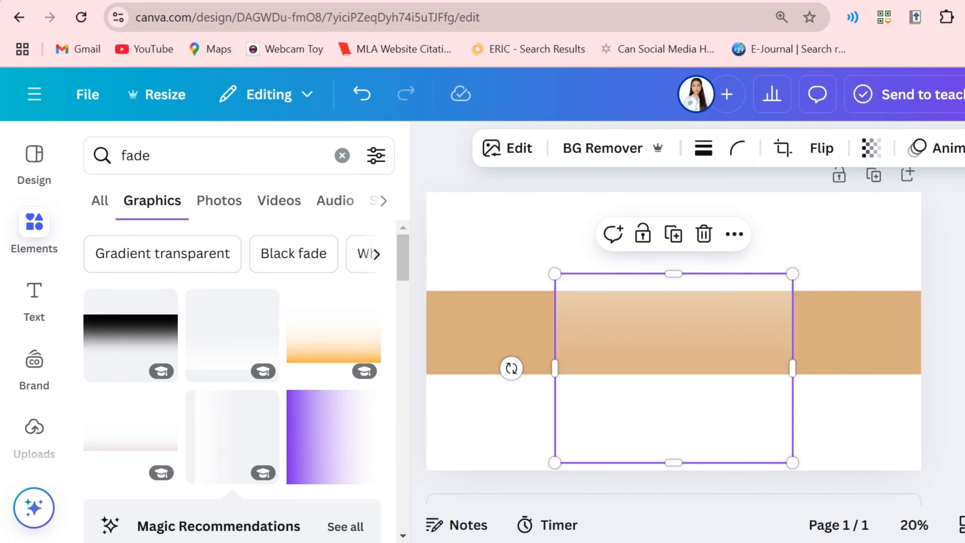
Delete the white fade graphic from the page
key(Escape)
click(673, 332)
key(Delete)
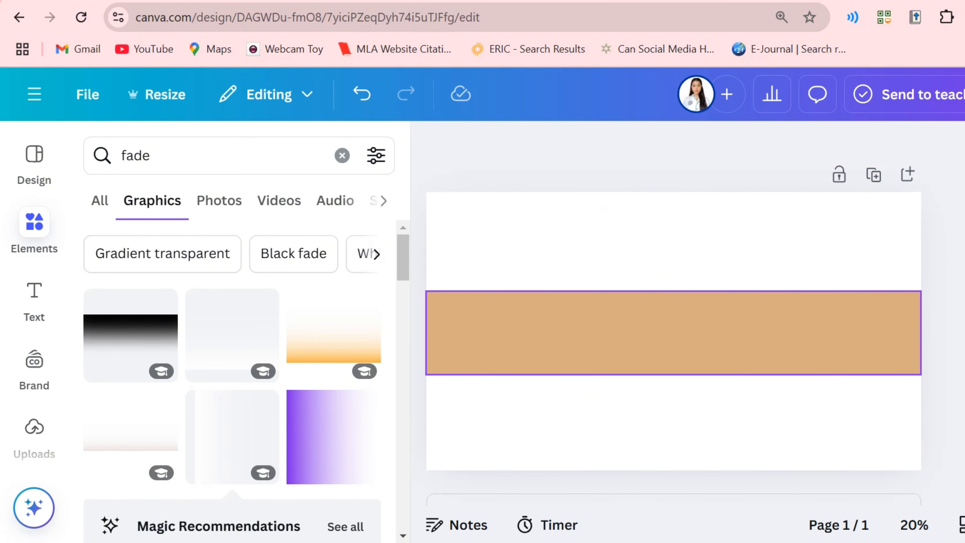
Add the soft-edged vertical white fade graphic, tilt it diagonally and enlarge it across the tan band
scroll(232, 380, down, 5)
click(131, 384)
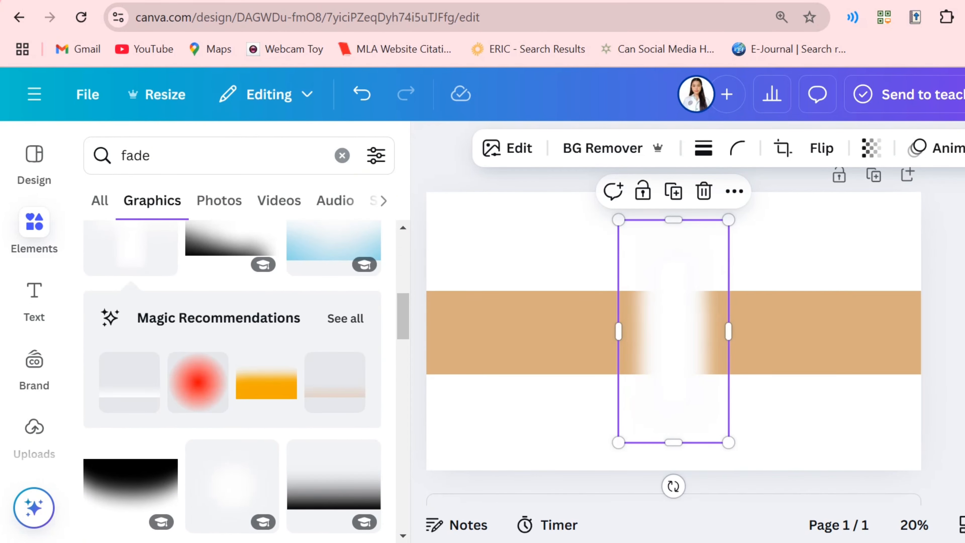
drag(673, 486, 573, 451)
drag(560, 380, 445, 430)
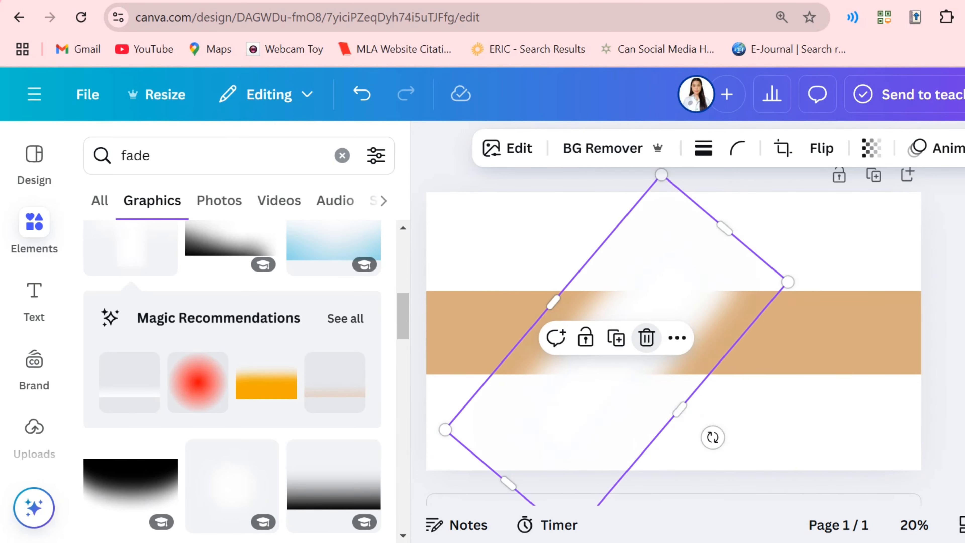
Shift the diagonal white fade slightly along the tan band and reduce its opacity
drag(646, 369, 681, 357)
click(871, 147)
drag(926, 224, 845, 225)
click(866, 426)
click(676, 353)
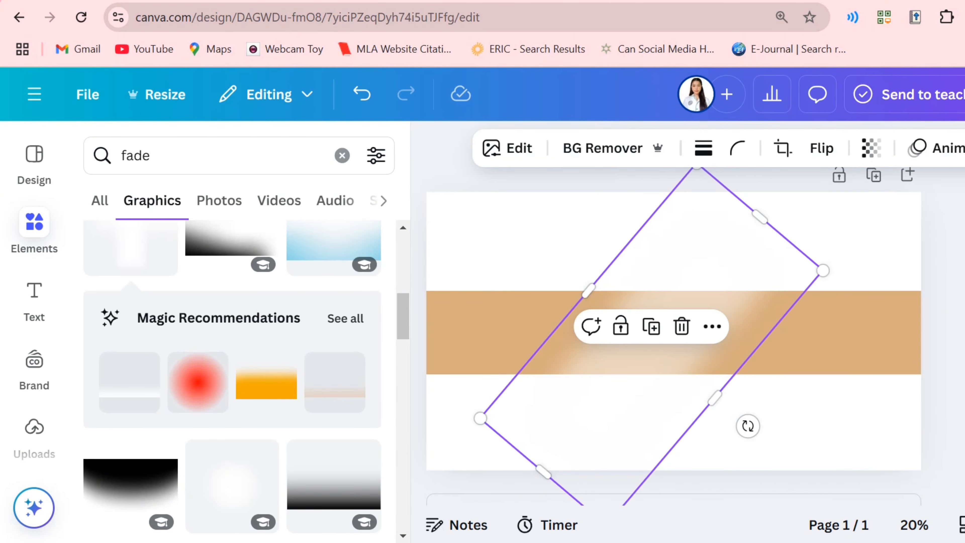
Enlarge the diagonal white fade slightly and add a circular photo frame from the Frame elements
drag(822, 271, 855, 256)
click(341, 155)
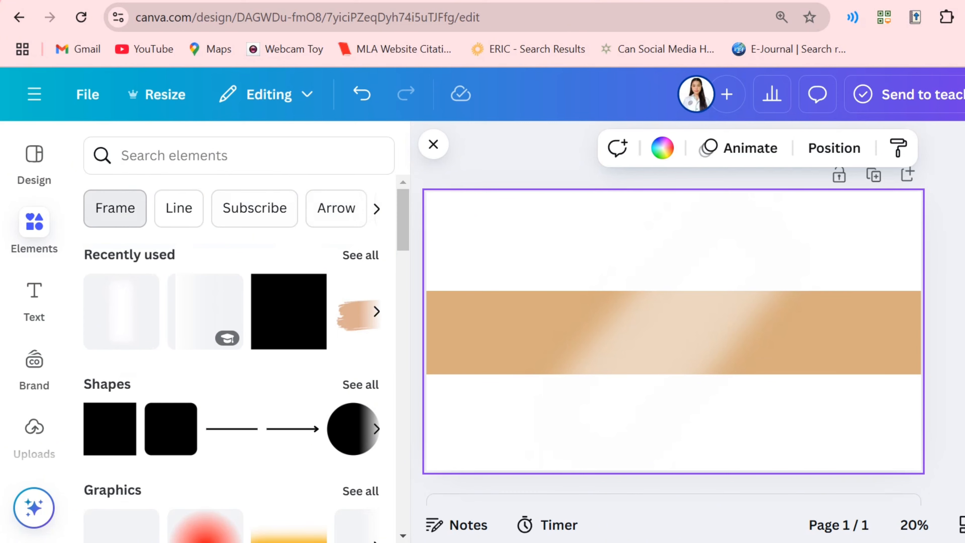
click(115, 208)
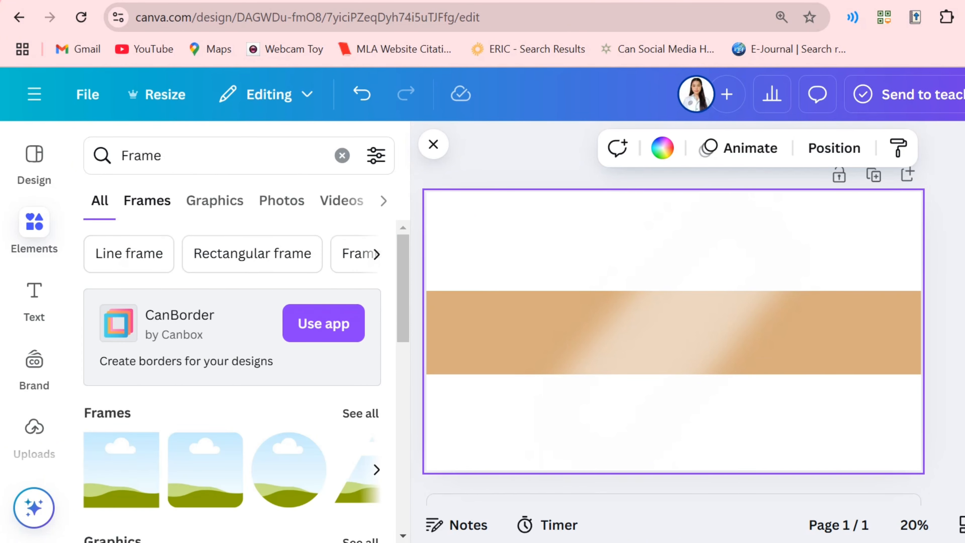
scroll(224, 341, down, 3)
click(289, 354)
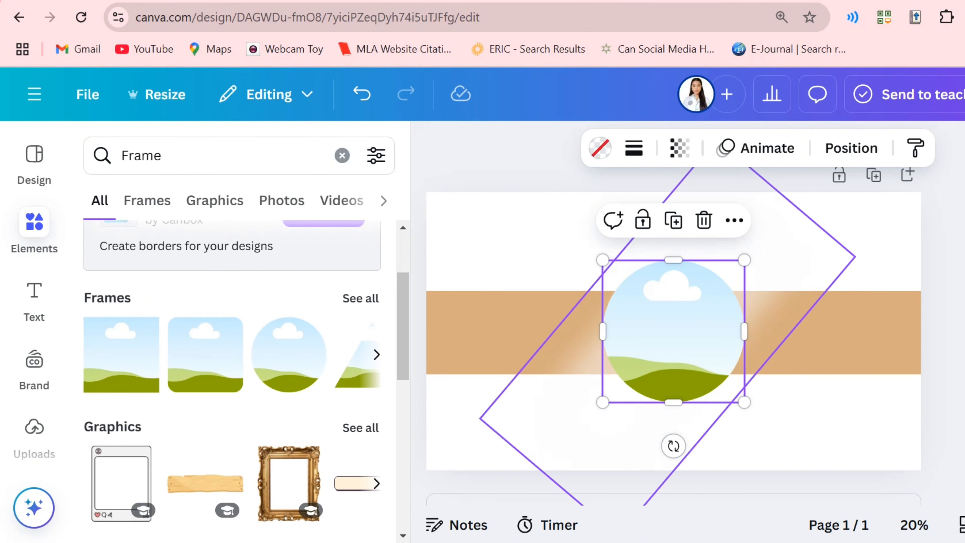
Shrink the circular frame to fit within the tan band's centre and fill it with the uploaded portrait photo
drag(744, 401, 674, 334)
drag(639, 297, 667, 331)
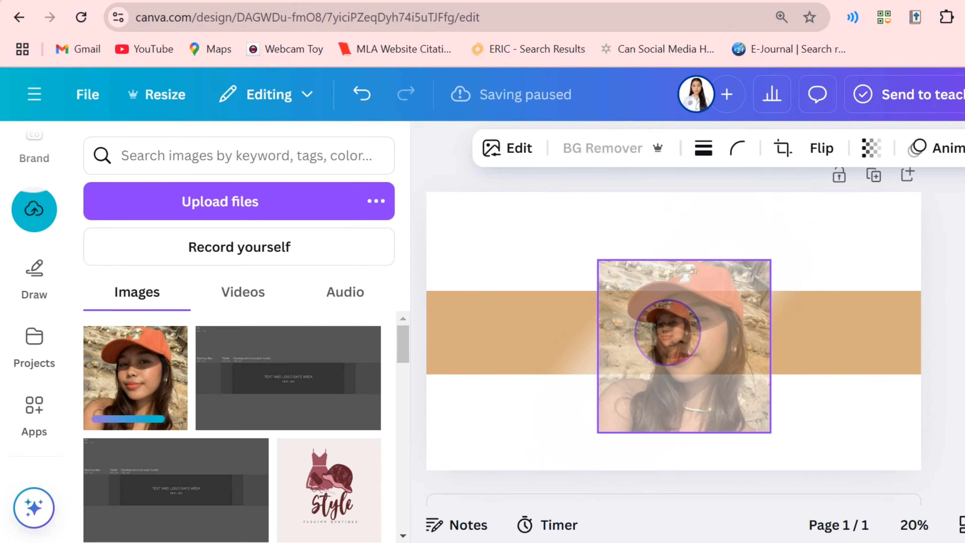
drag(682, 345, 668, 331)
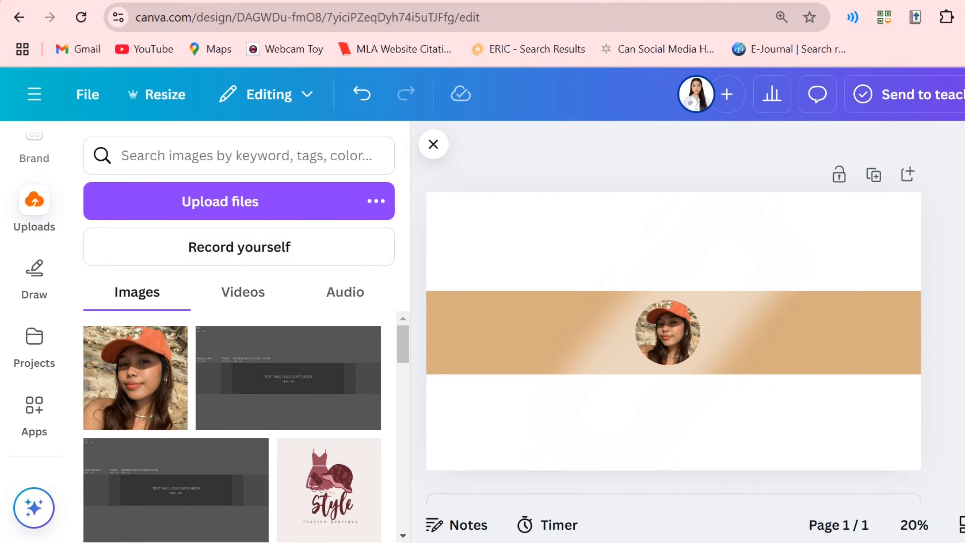
Add a subheading with the channel owner's first name and place it on the tan band, left of the portrait
scroll(34, 270, up, 3)
click(34, 291)
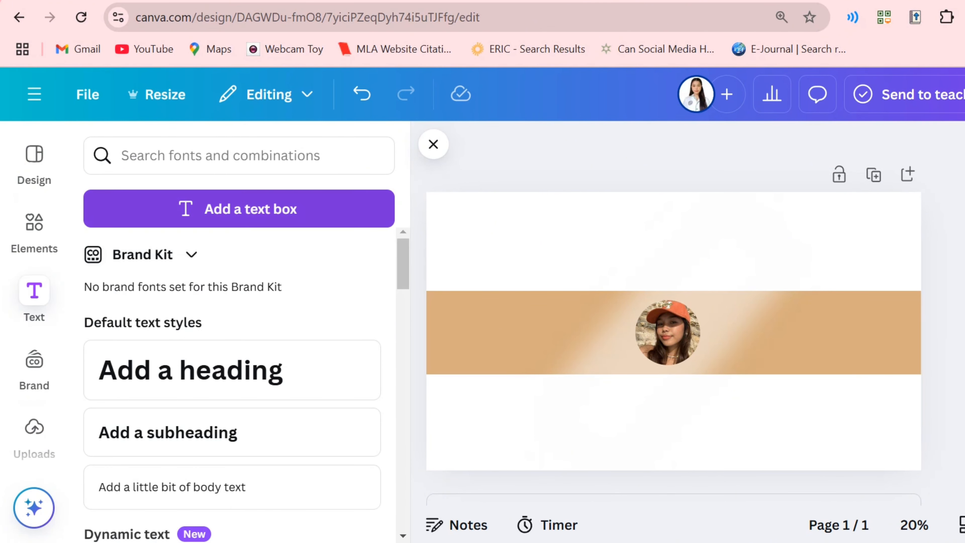
click(167, 432)
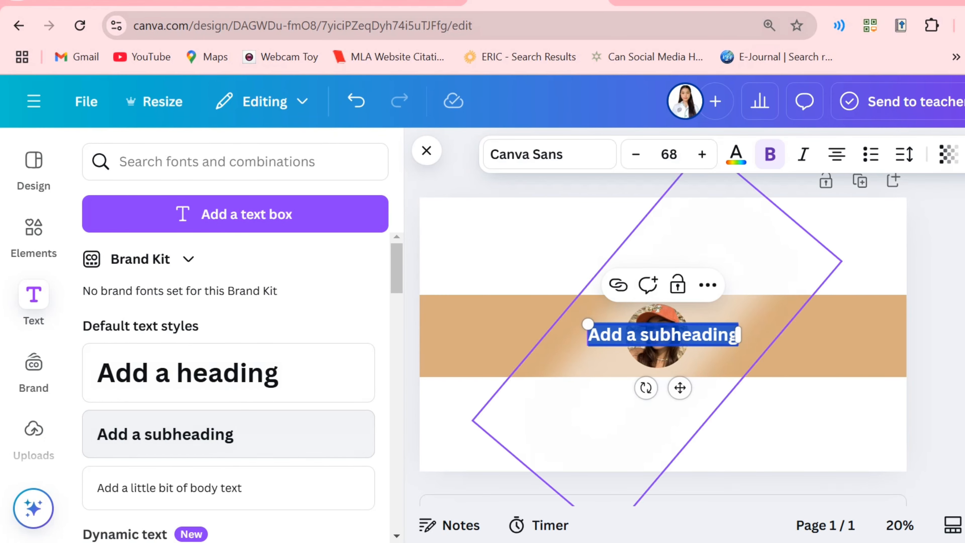
text(Ashley)
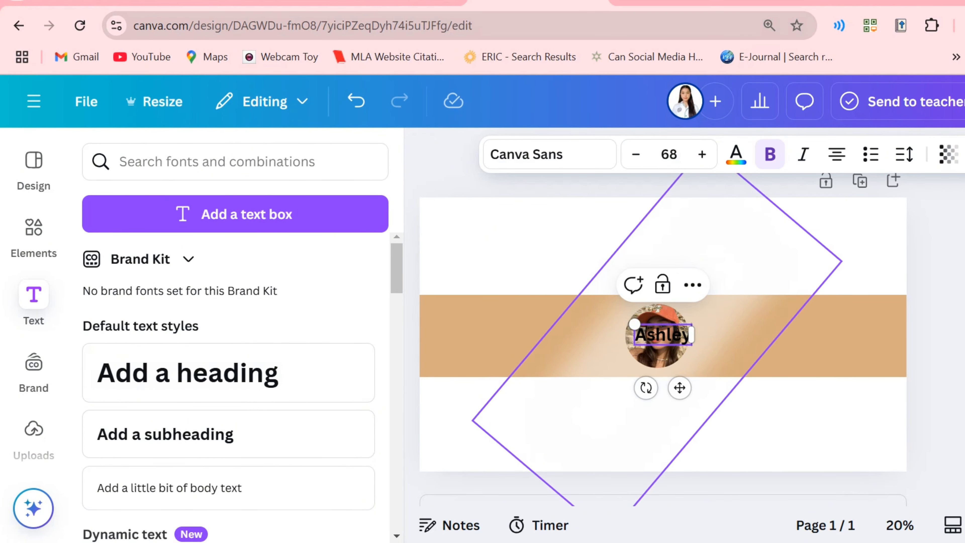
drag(679, 387, 543, 379)
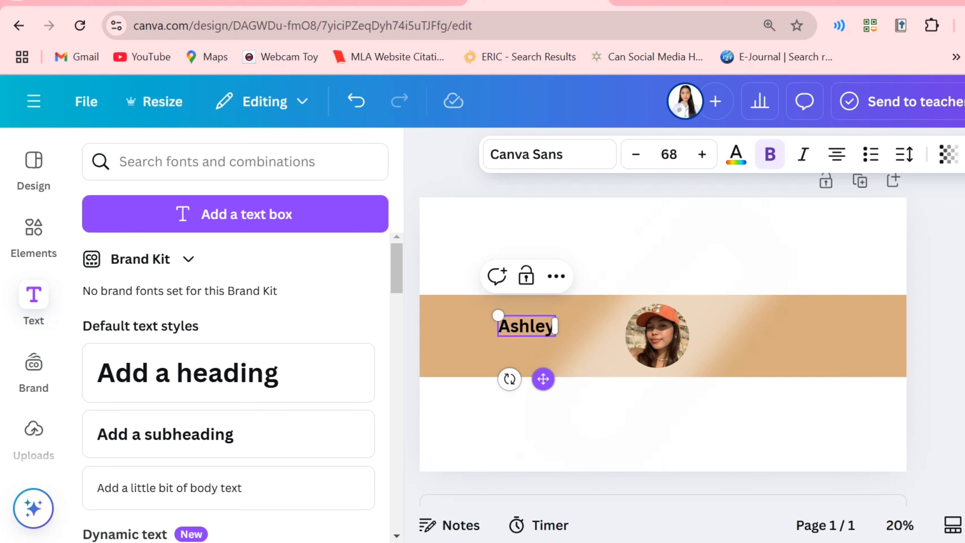
Format the name text in the white Allura font and extend it to the full name on two lines
click(736, 154)
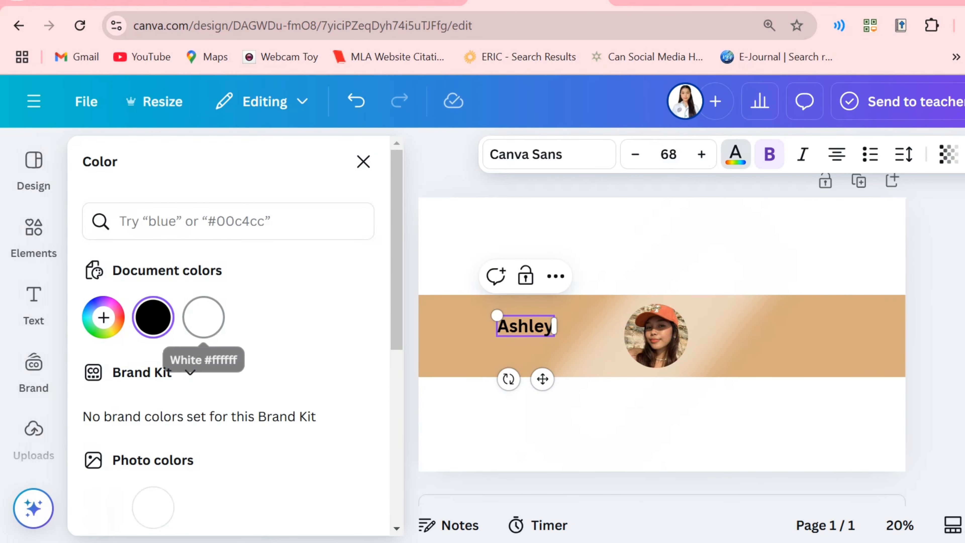
click(204, 317)
click(549, 154)
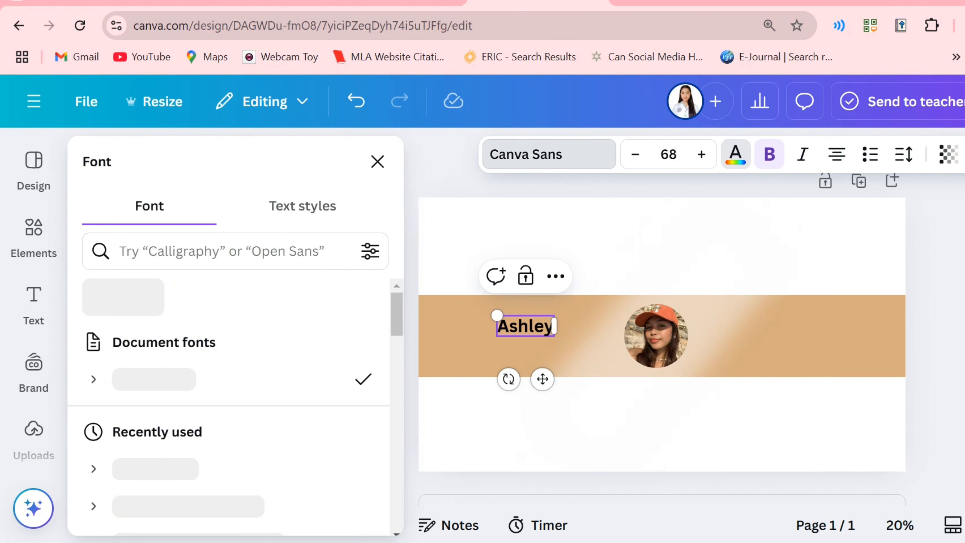
text(allura)
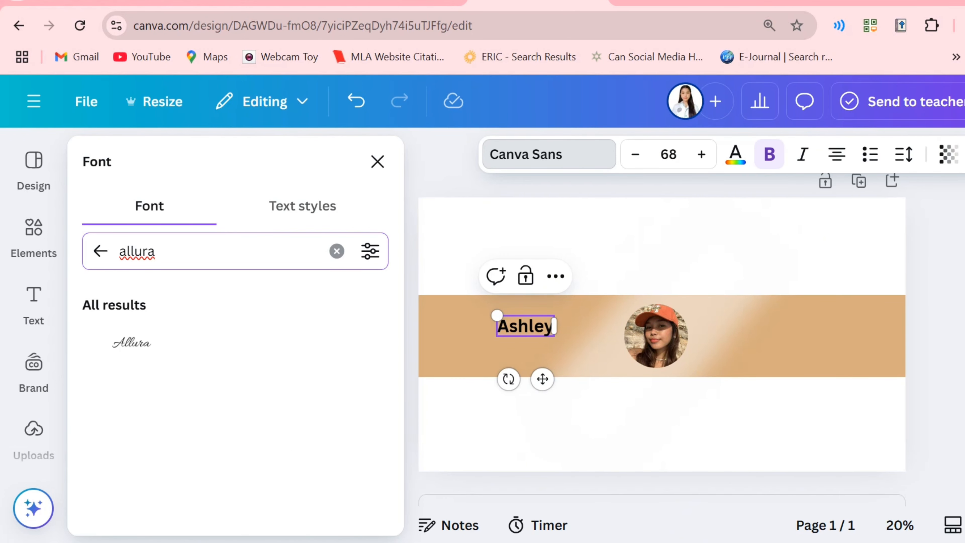
click(131, 342)
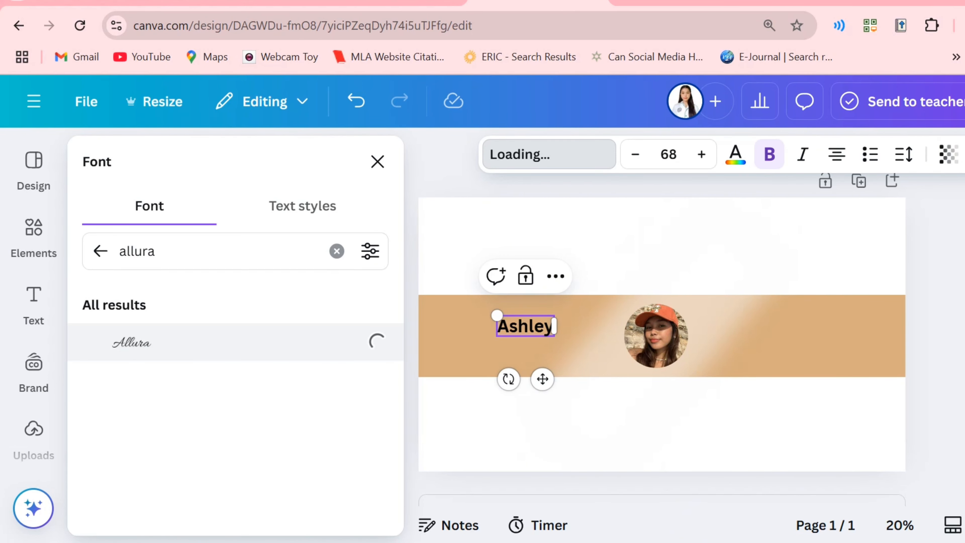
click(734, 154)
double_click(519, 325)
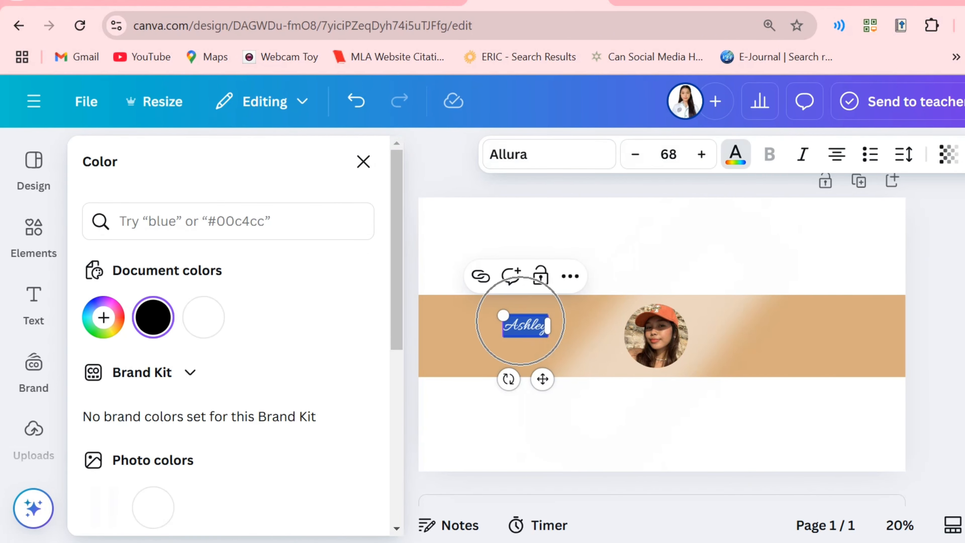
key(Escape)
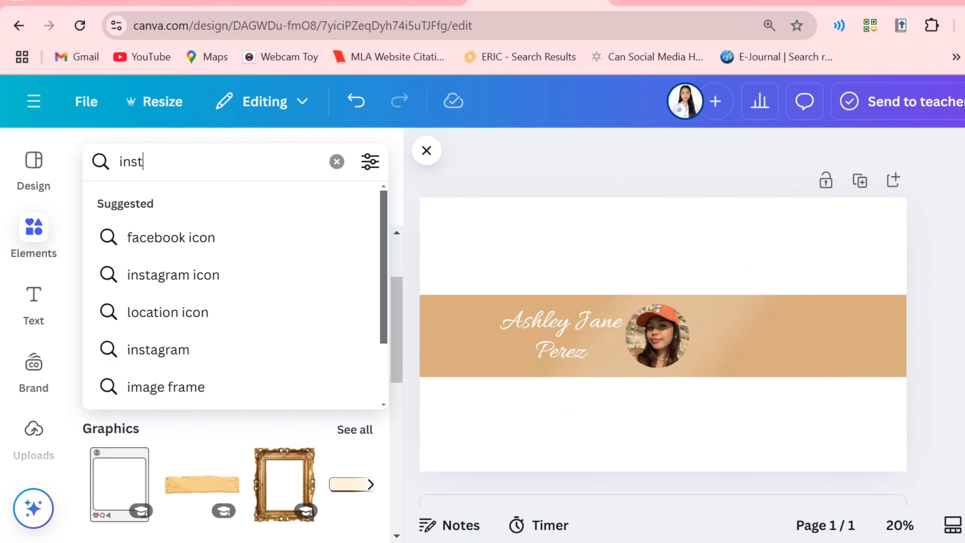
Search the element graphics for "instgram logo"
text(gram logo)
key(Return)
scroll(228, 342, down, 3)
click(358, 308)
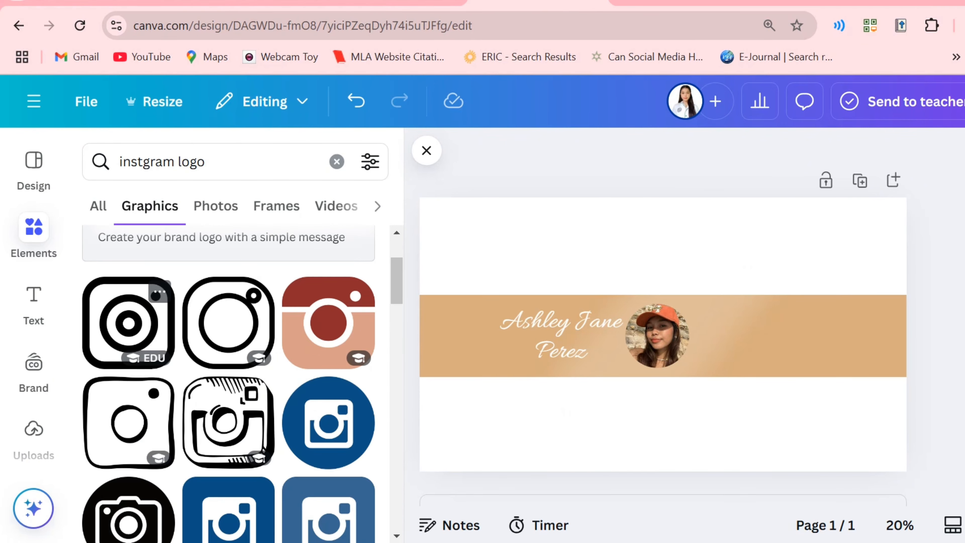
Add the black rounded-square Instagram logo, shrink it beside the portrait's right edge and recolour it white
click(128, 323)
drag(608, 280, 707, 322)
click(568, 154)
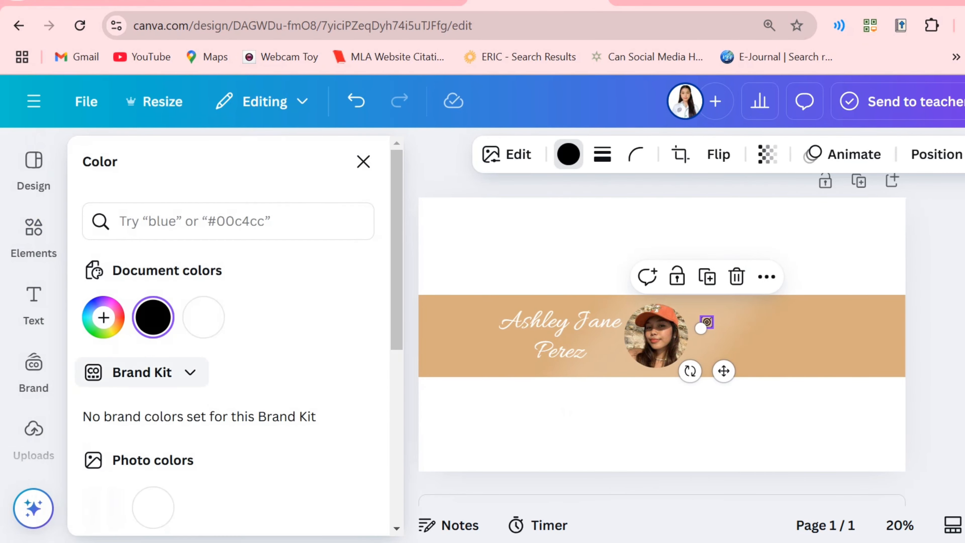
click(203, 317)
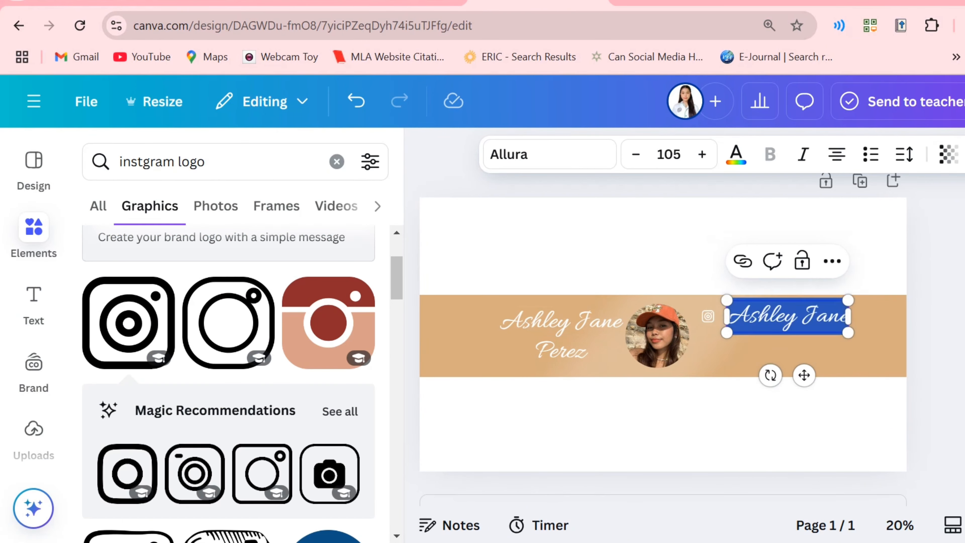
Replace the copied name text beside the Instagram logo with the account handle and set it in small Lora type
text(ash.berries_)
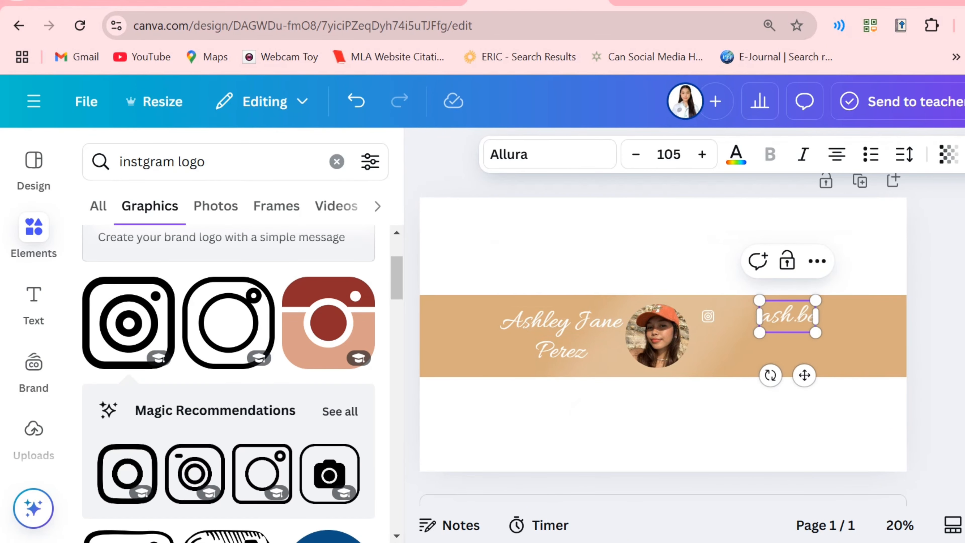
key(ctrl+a)
click(549, 154)
click(335, 251)
click(228, 417)
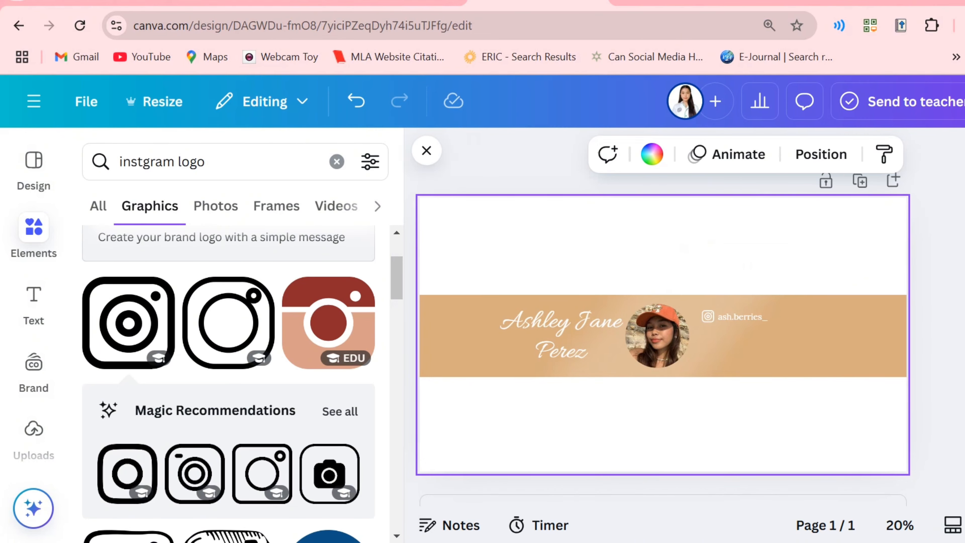
Search the element graphics for "facebook logo"
drag(174, 162, 119, 162)
text(facebook)
key(Return)
scroll(228, 380, down, 2)
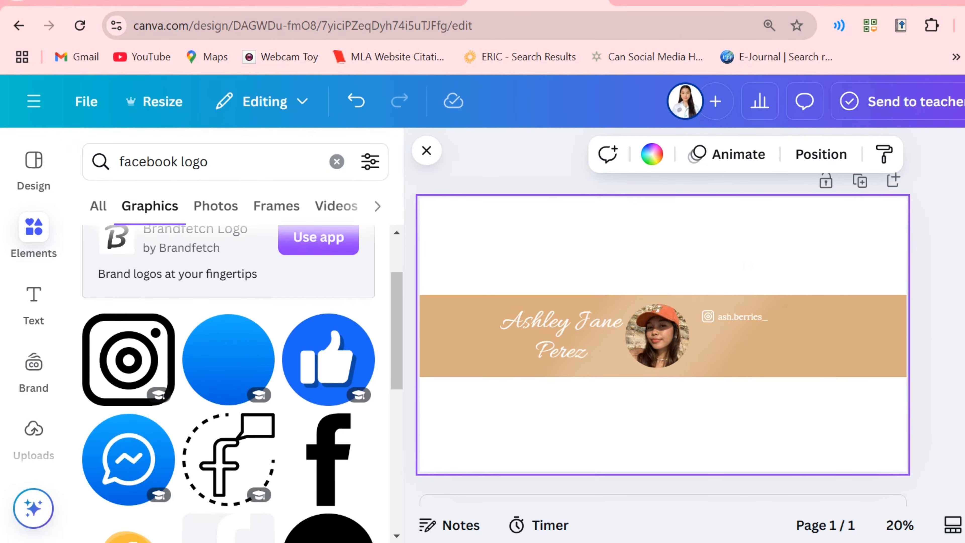
Add the plain "f" Facebook logo, shrink it and place it in white below the Instagram logo
click(328, 405)
drag(637, 279, 678, 367)
drag(684, 378, 712, 344)
scroll(684, 334, up, 4)
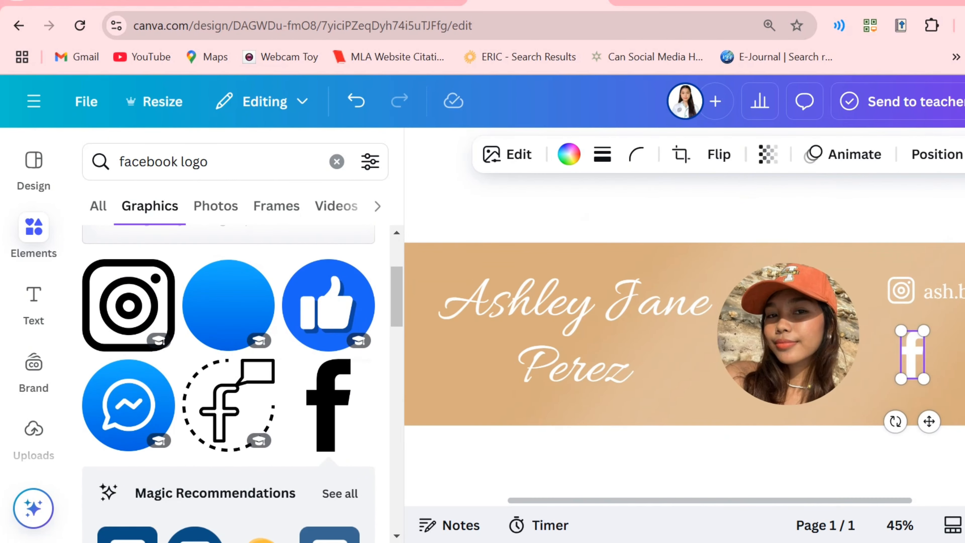
key(Escape)
scroll(684, 334, right, 5)
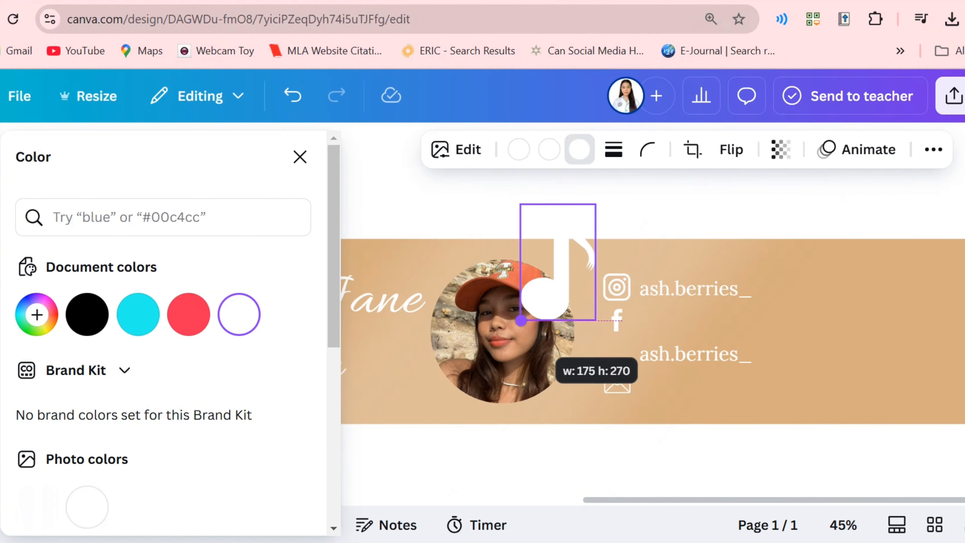
Shrink the white TikTok note and align the social logos with their handle and name texts in an evenly spaced contact list
drag(556, 269, 611, 349)
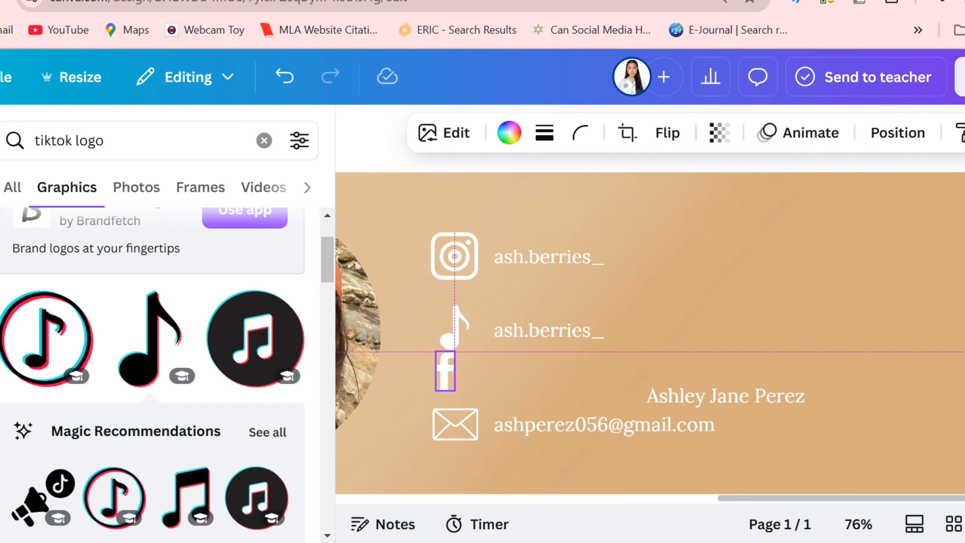
drag(517, 338, 548, 318)
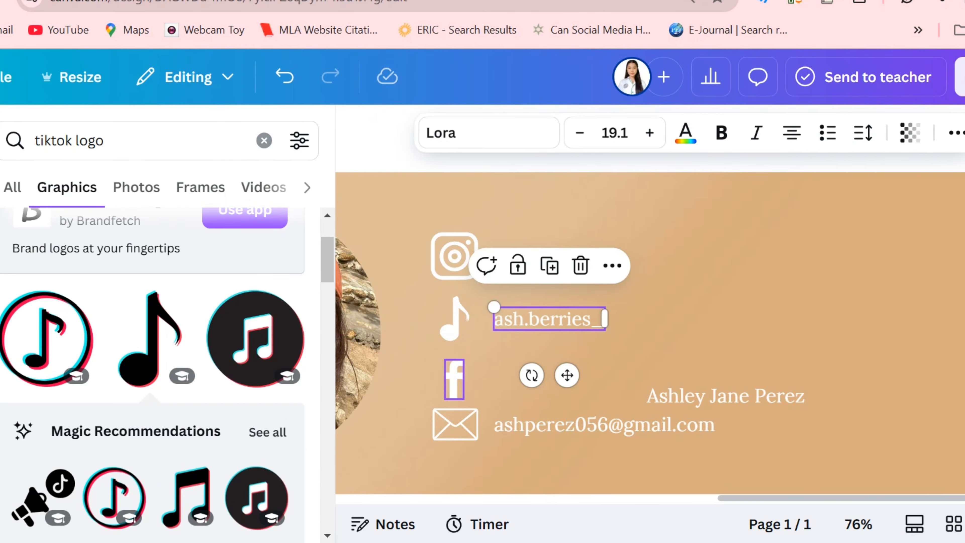
drag(454, 379, 455, 374)
drag(725, 396, 572, 375)
click(656, 289)
scroll(646, 330, down, 5)
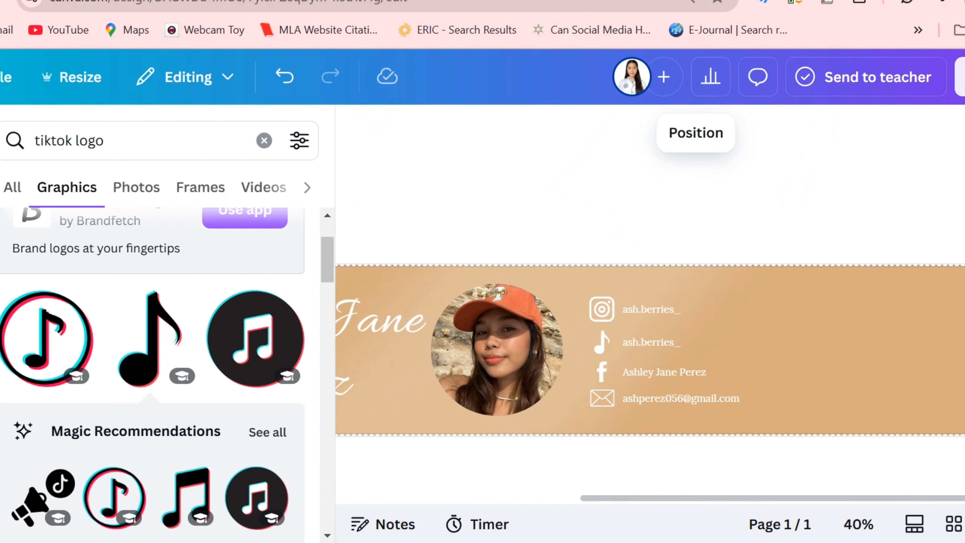
click(686, 453)
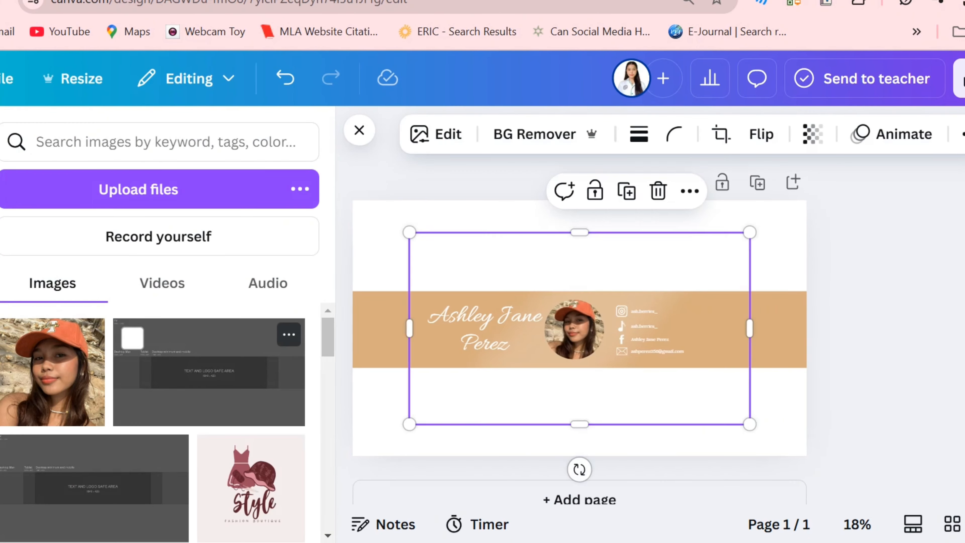
Fit the safe-area template to the full page, crop its sides to the 1546 × 423 text and logo safe area, and lock it
drag(409, 231, 353, 200)
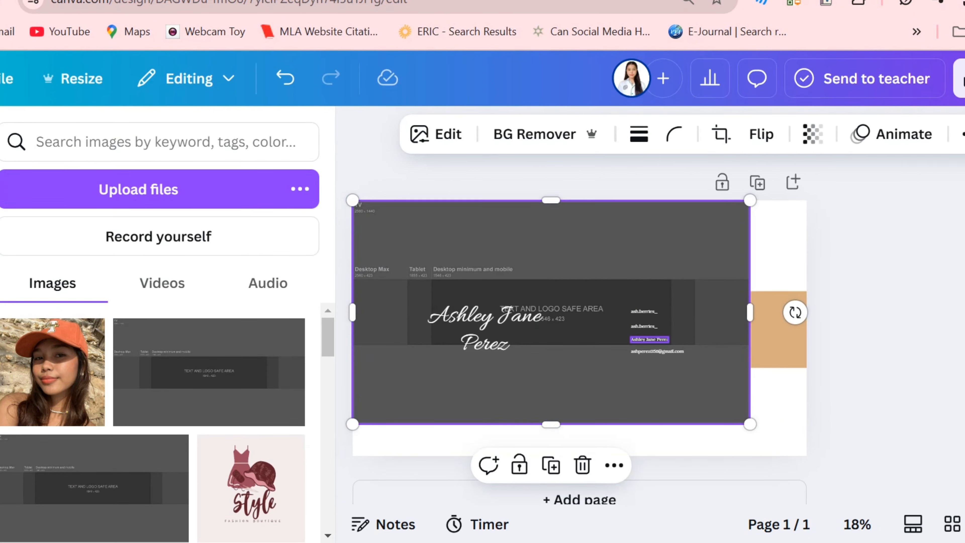
drag(749, 424, 806, 456)
drag(353, 328, 442, 328)
drag(807, 328, 720, 328)
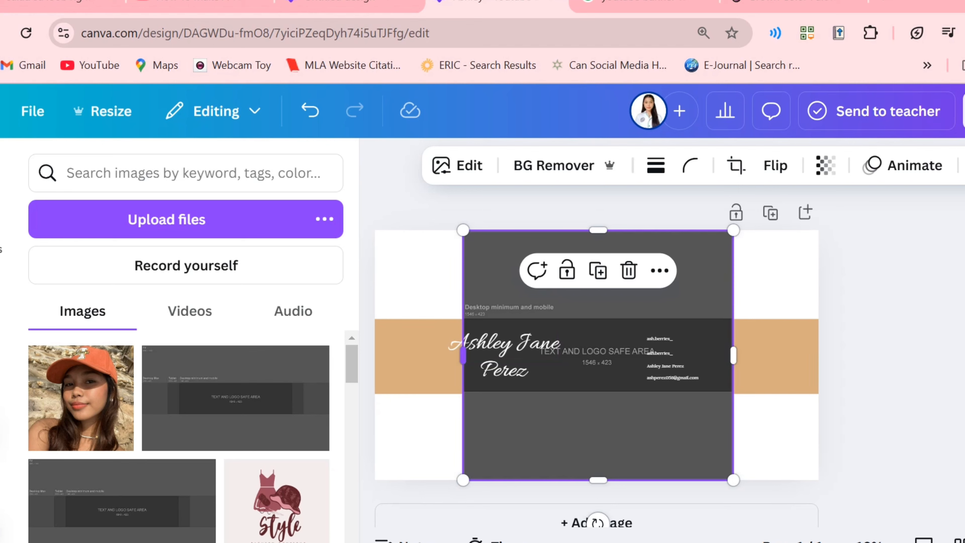
click(567, 270)
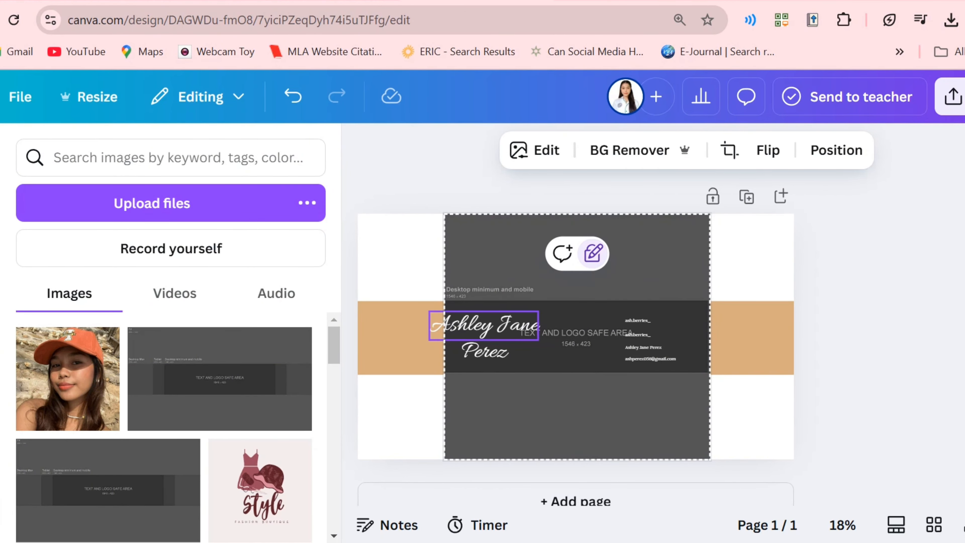
Move the name text inside the template's safe area and delete the template image
click(482, 325)
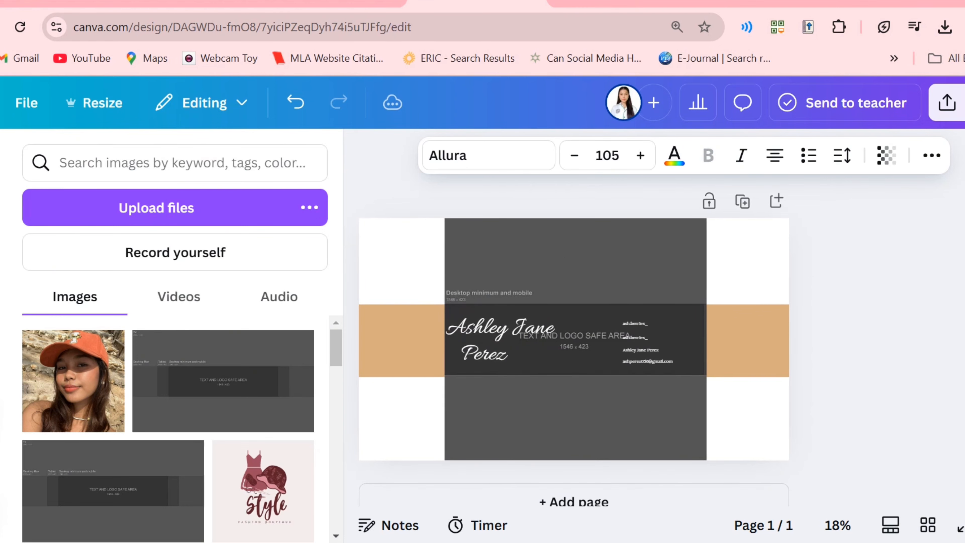
click(575, 257)
key(Delete)
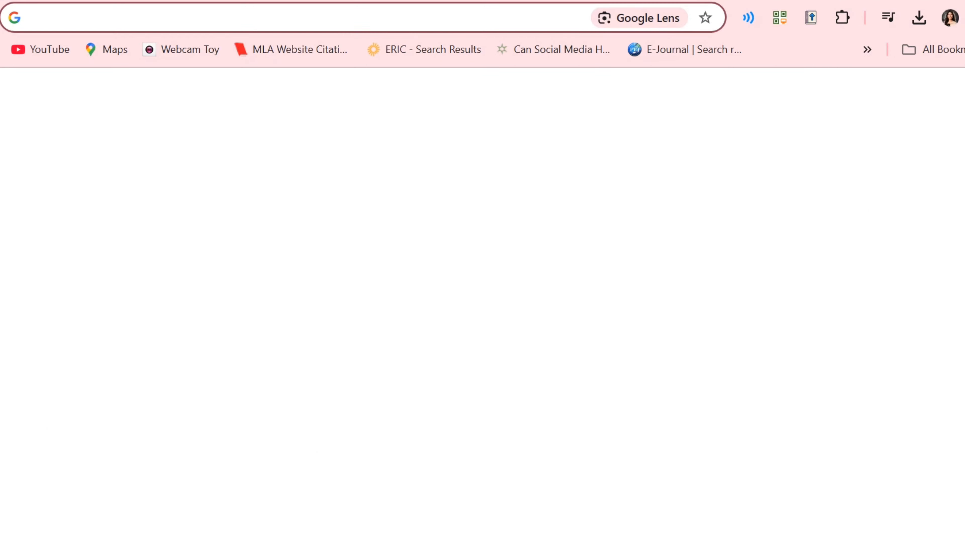
Switch to YouTube, go to the account's own channel and open its channel customization
click(79, 56)
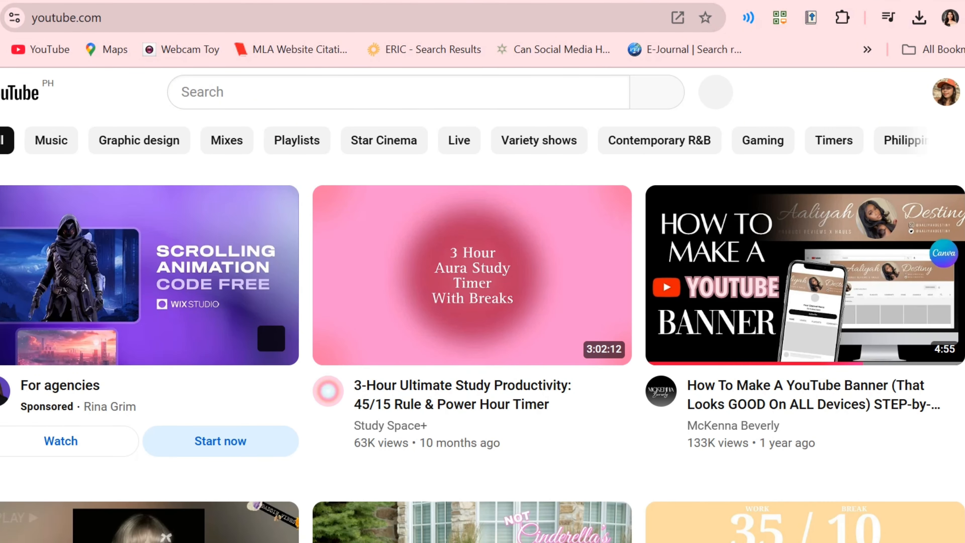
click(945, 92)
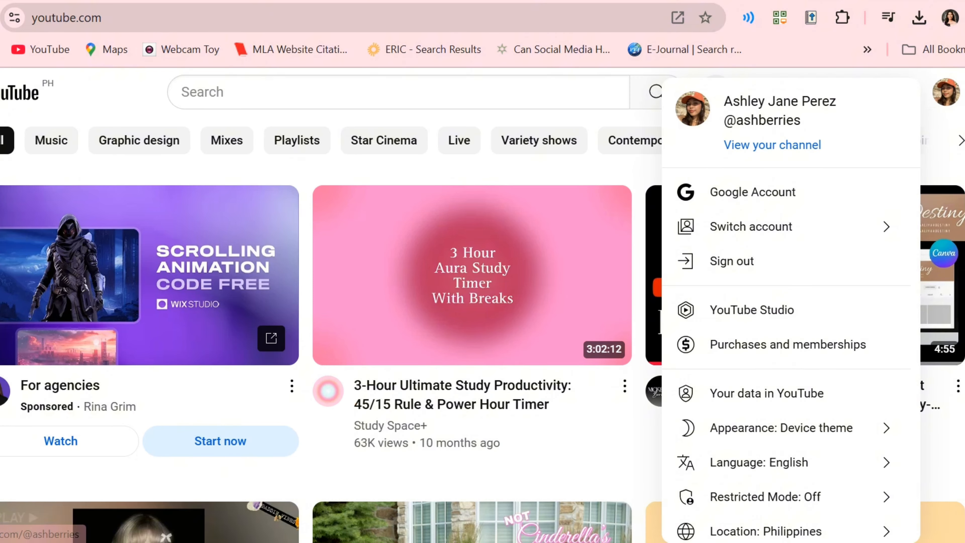
click(772, 144)
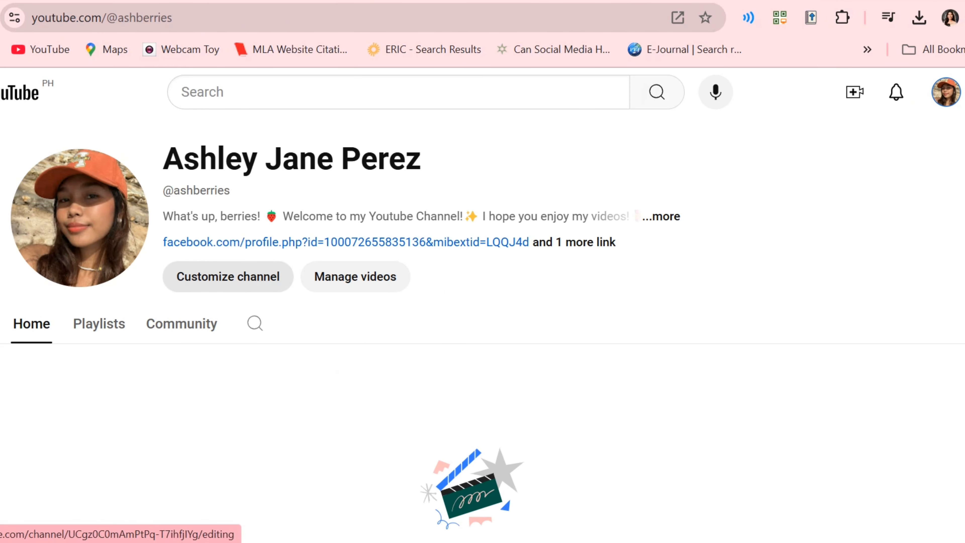
click(227, 277)
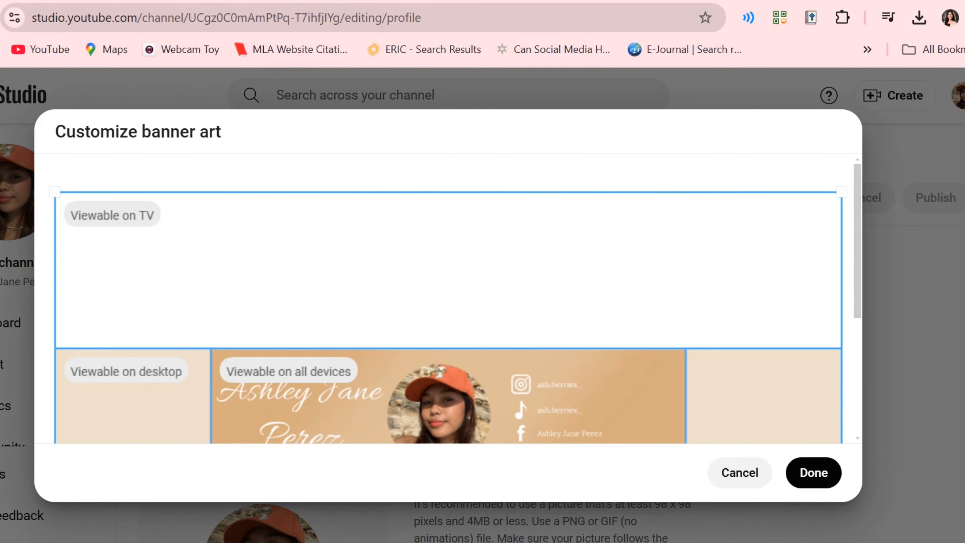
Check the banner art across the TV, desktop and all-devices areas, publish it and open the channel page
scroll(448, 298, down, 5)
scroll(448, 298, up, 5)
scroll(448, 298, down, 5)
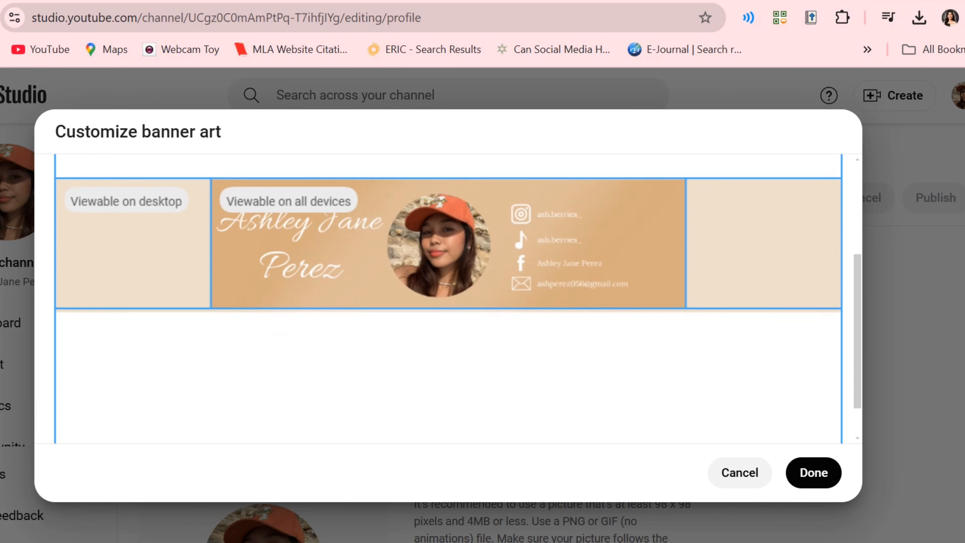
scroll(449, 298, up, 2)
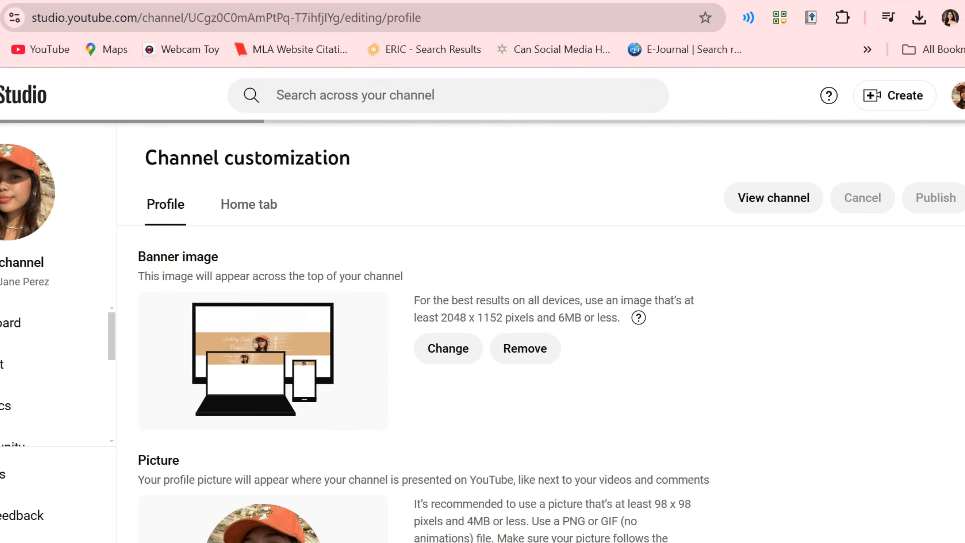
click(514, 515)
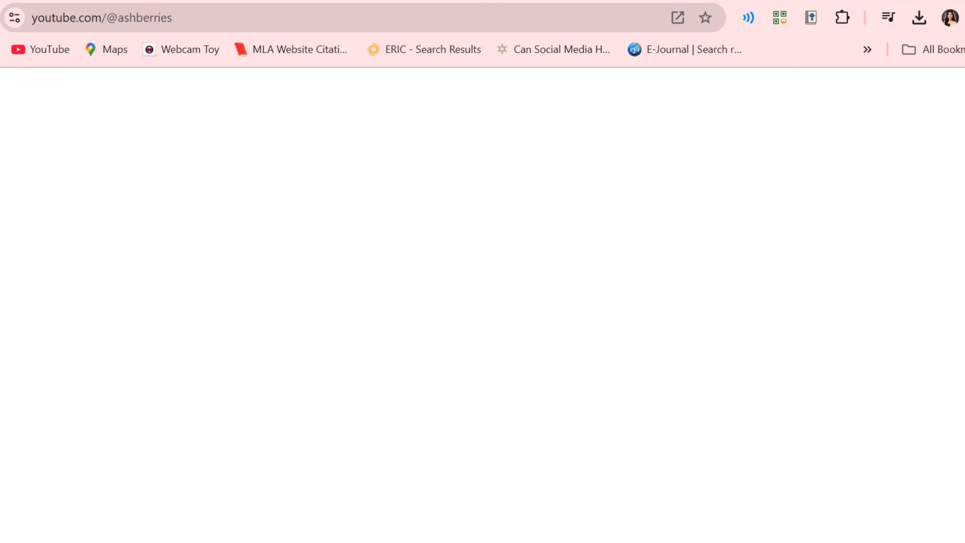